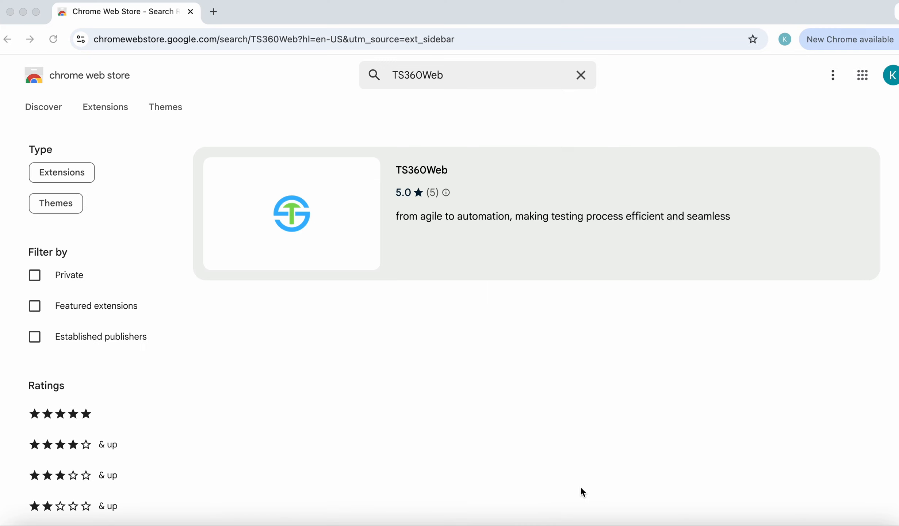
Step: Install the TS360Web extension in Chrome from its Web Store listing
click(430, 171)
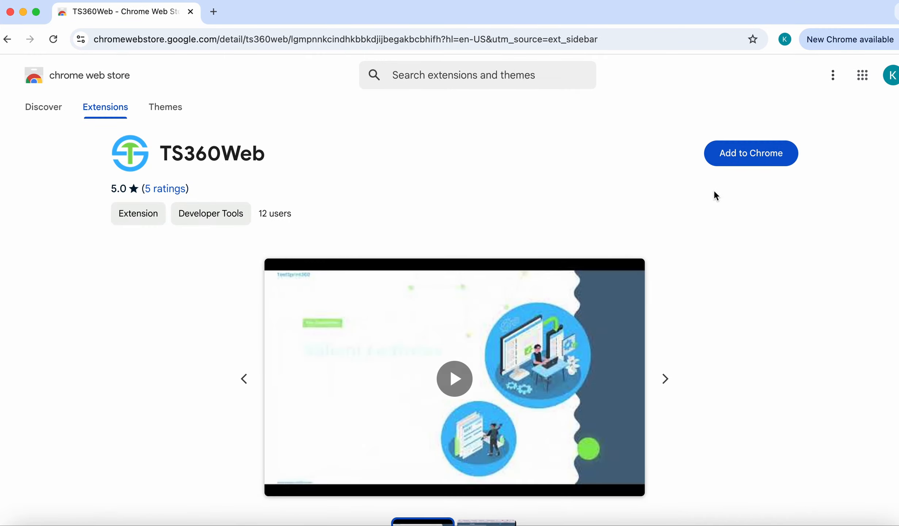
click(752, 153)
click(550, 319)
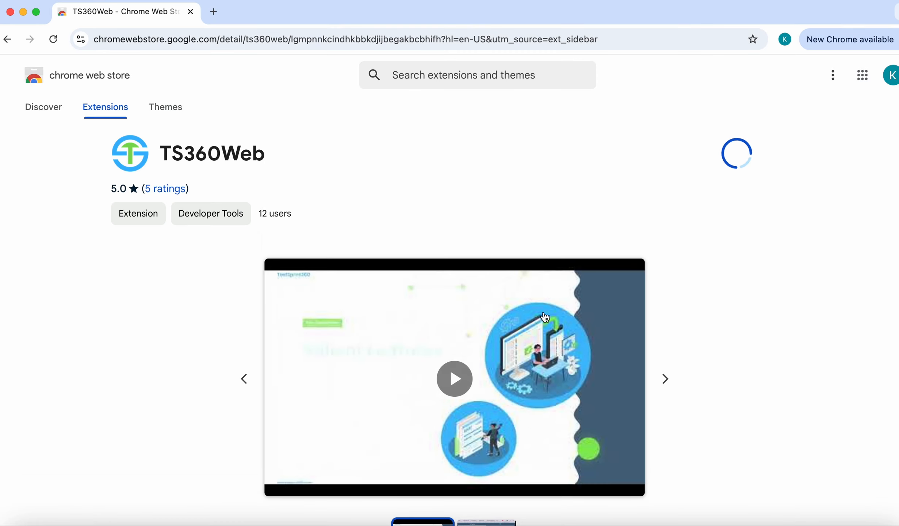
Step: Close the extra tabs and load mygrantglass.com in a fresh tab
click(190, 11)
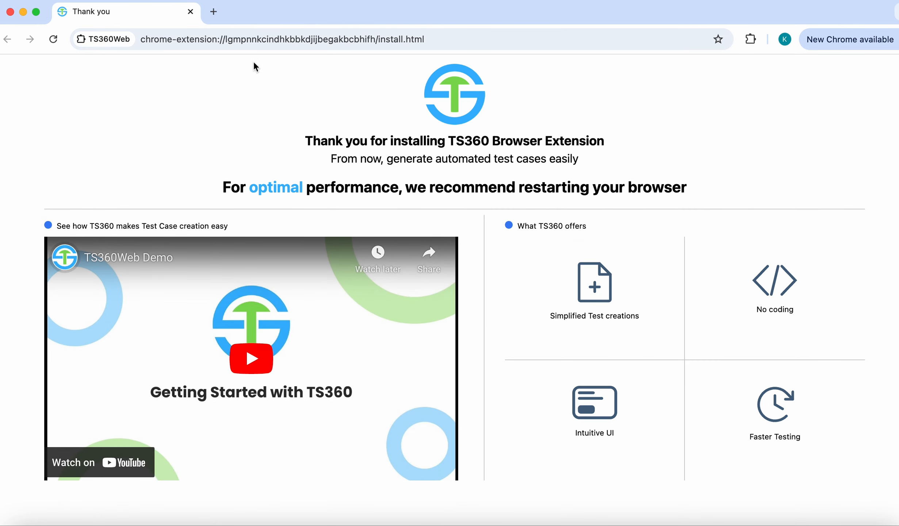
click(214, 12)
click(190, 12)
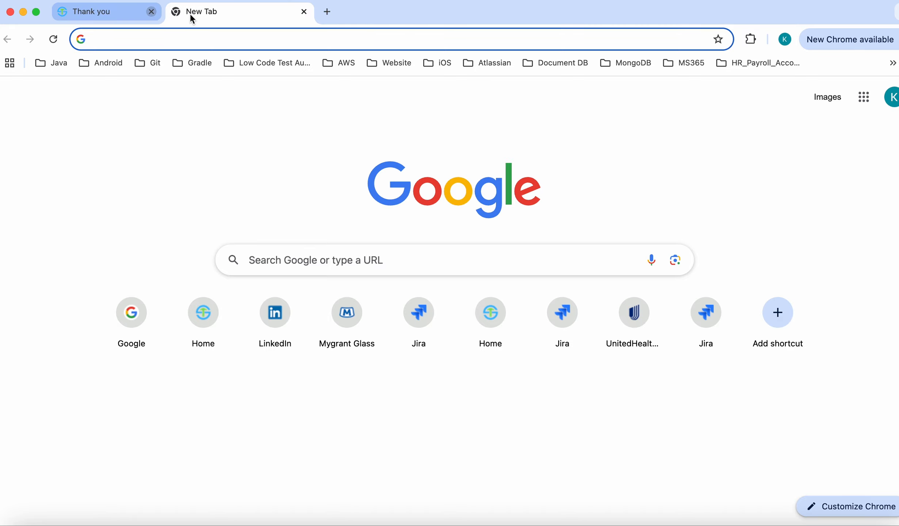
text(mygrantglass.com)
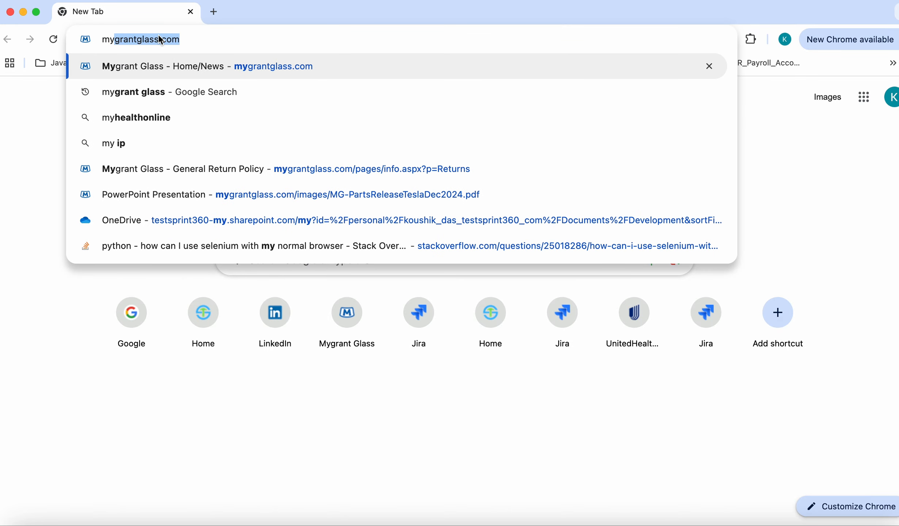
key(Return)
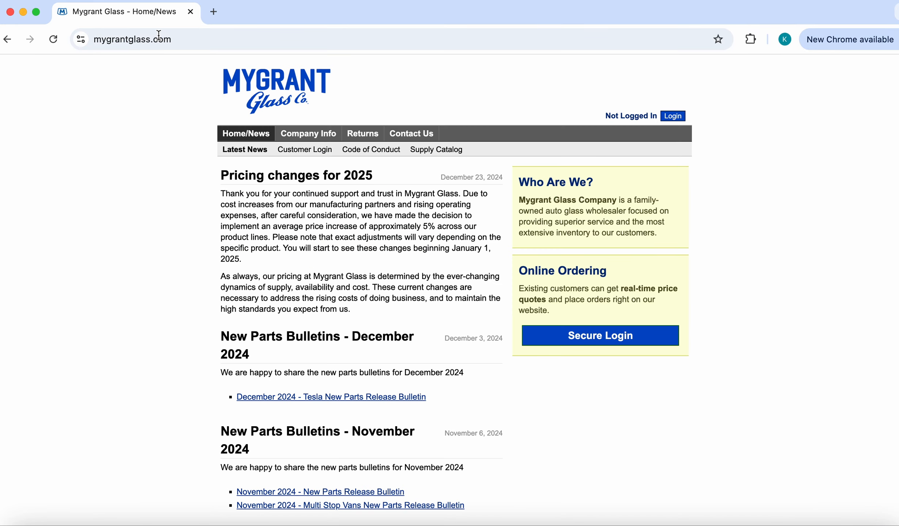
Step: Inspect the page and switch DevTools to the TS360 panel
right_click(741, 157)
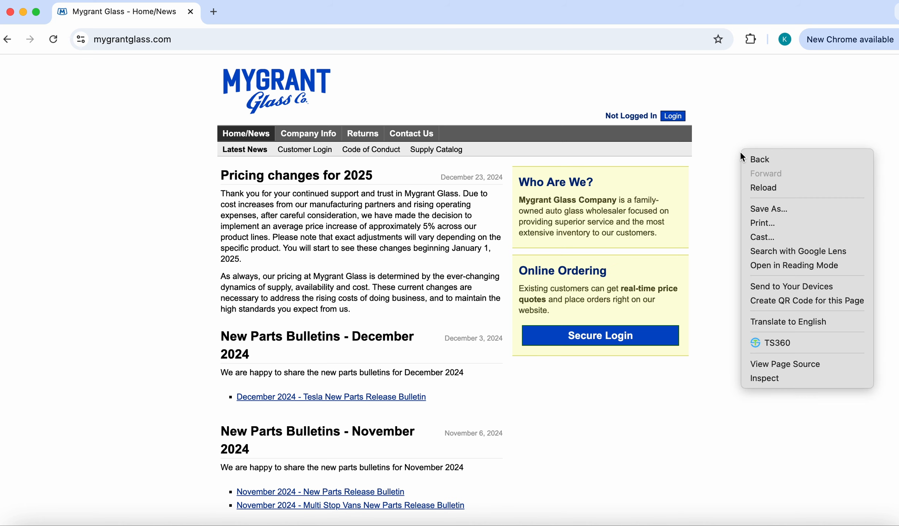
click(777, 382)
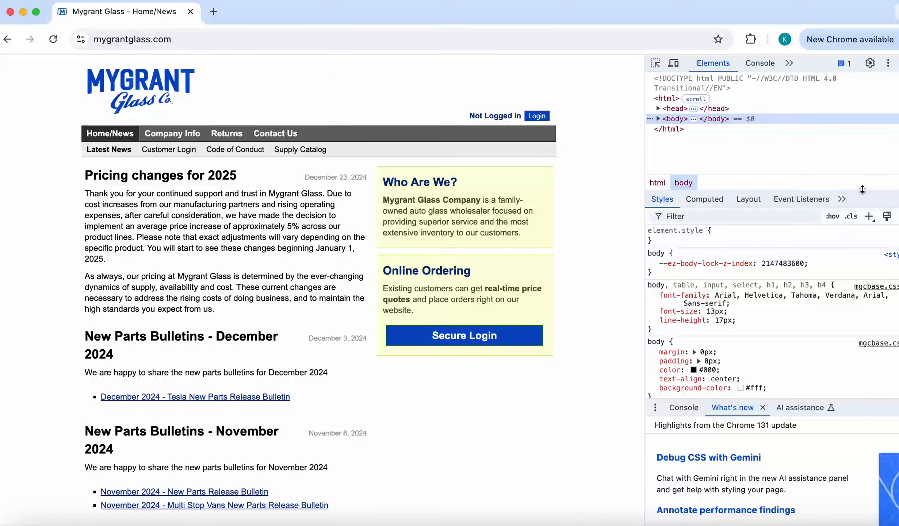
click(849, 198)
click(803, 256)
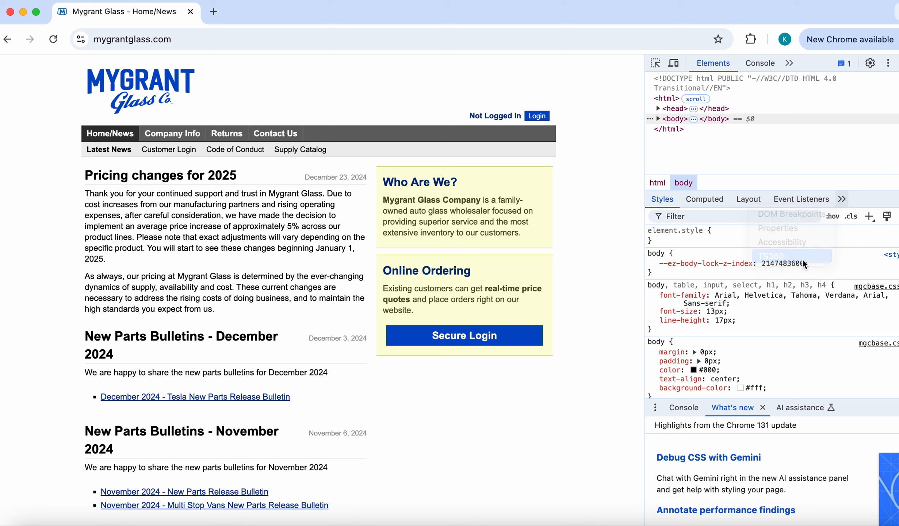
Step: Sign in to TS360 with the account e-mail and password
click(729, 306)
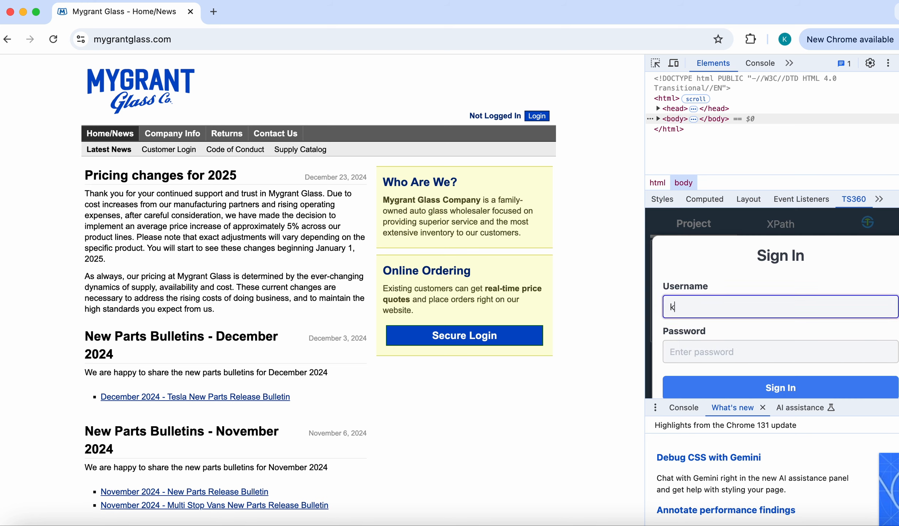
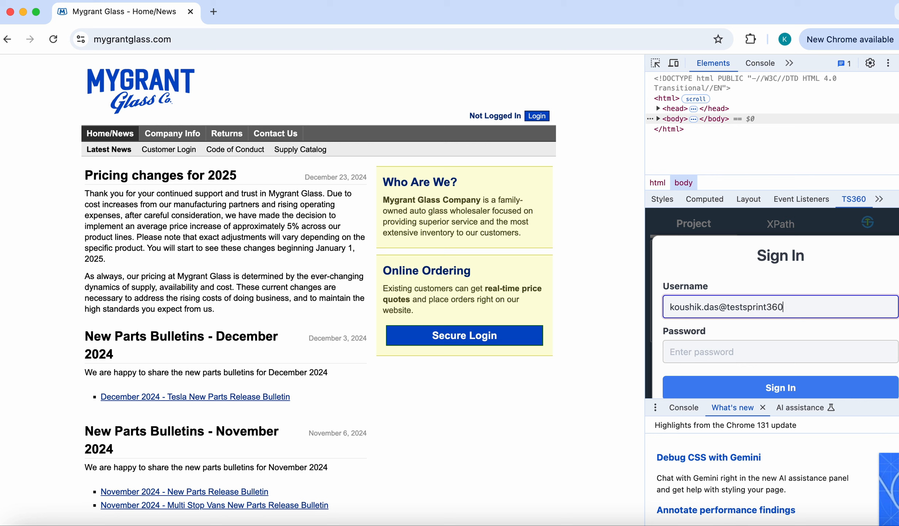
click(727, 347)
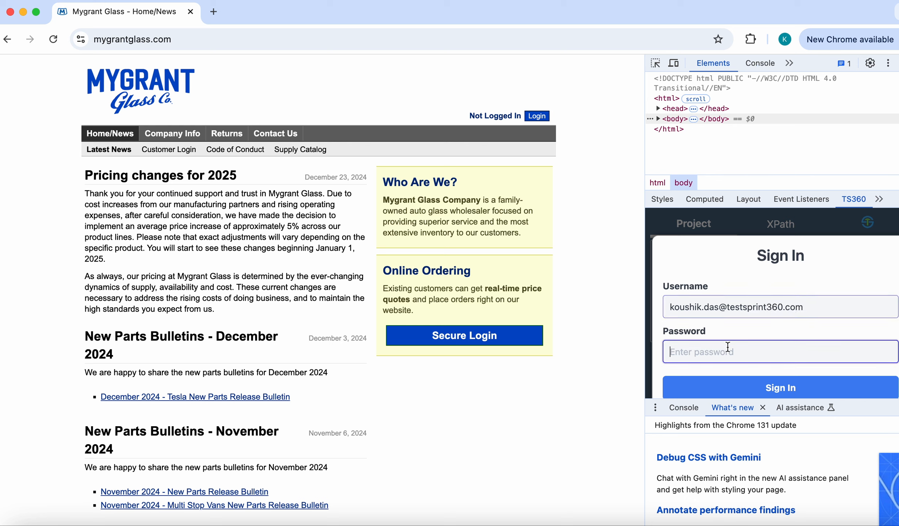
text(••••••••)
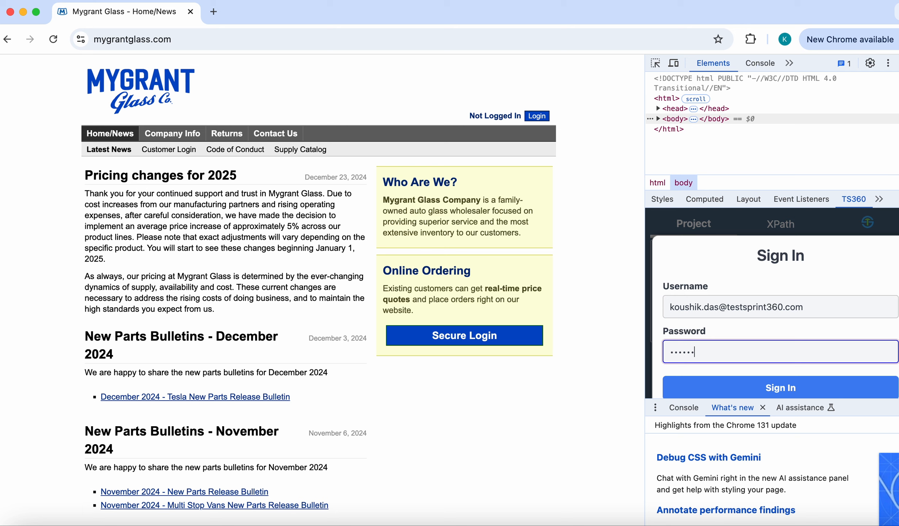
text(•)
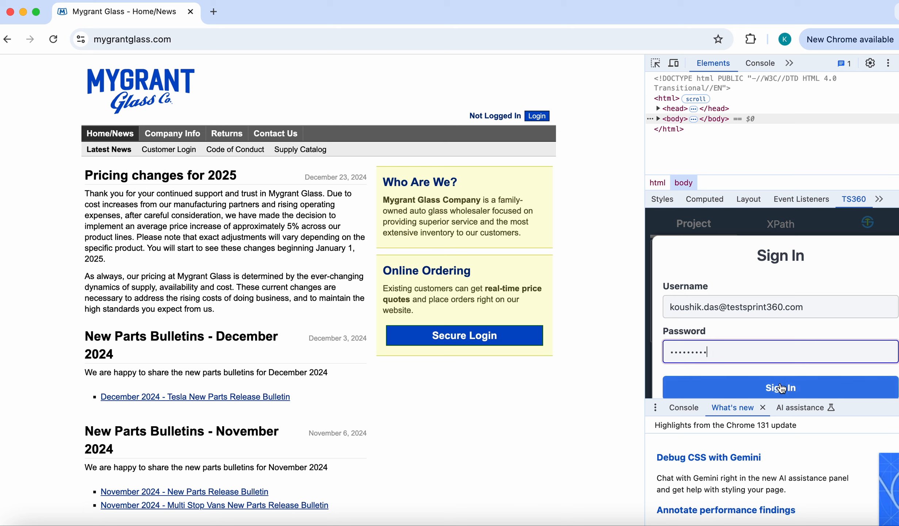
click(779, 387)
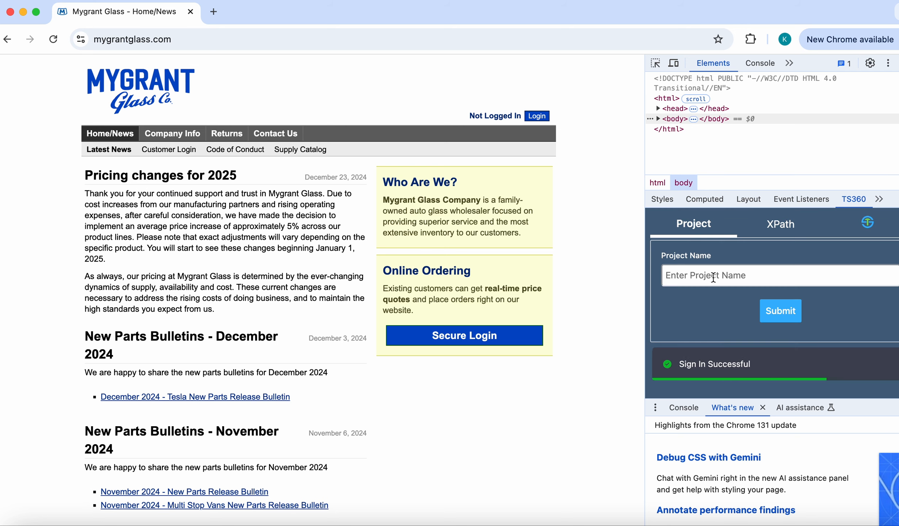
Step: Submit MGG_Demo as the project name
click(713, 278)
text(M)
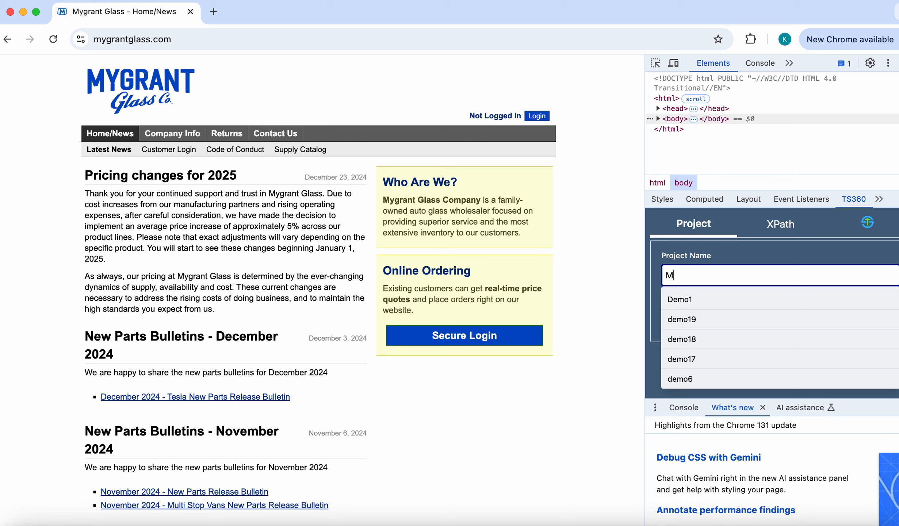
text(GG_Demo)
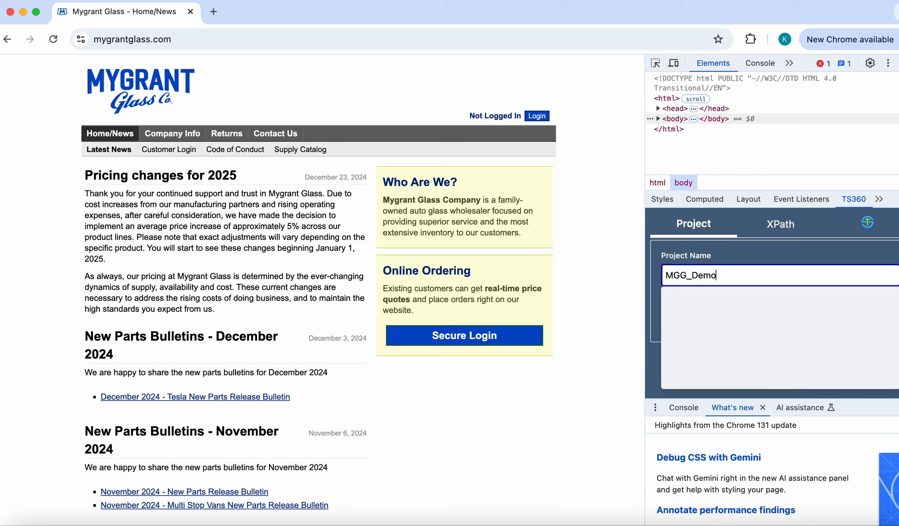
click(769, 256)
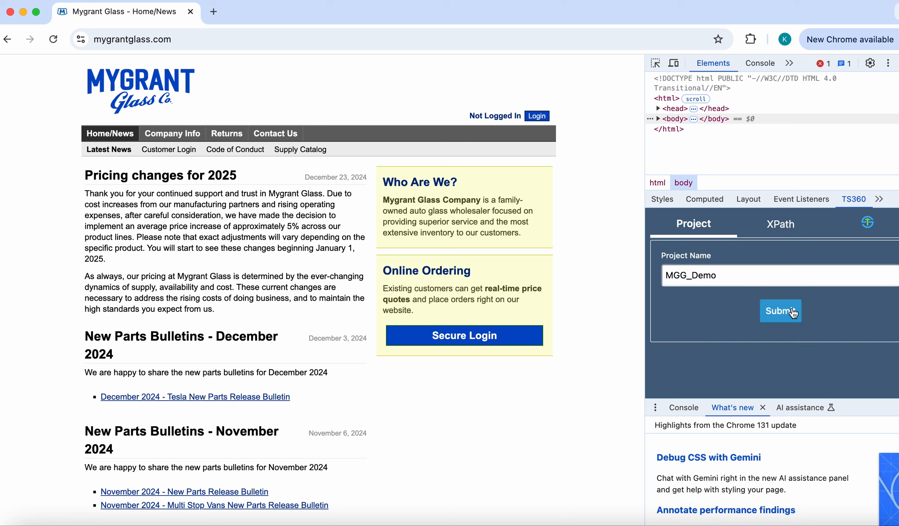
click(785, 313)
Step: Pick the October 2024 – New Parts Release Bulletin link and save it as element October
click(787, 227)
click(655, 63)
scroll(225, 490, down, 3)
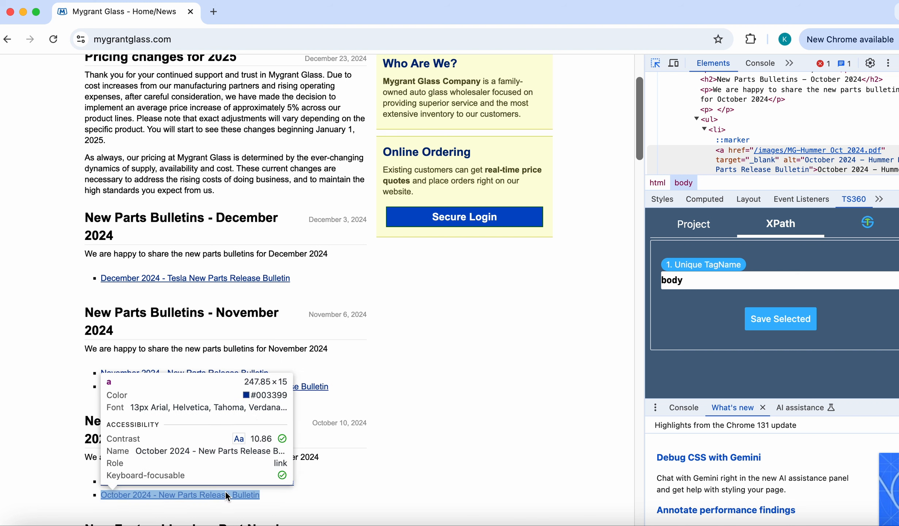
click(223, 496)
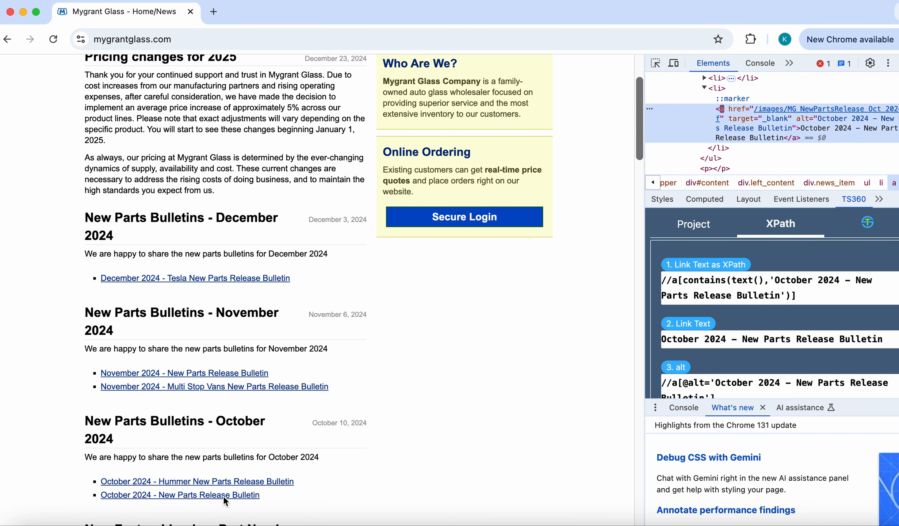
scroll(806, 325, down, 3)
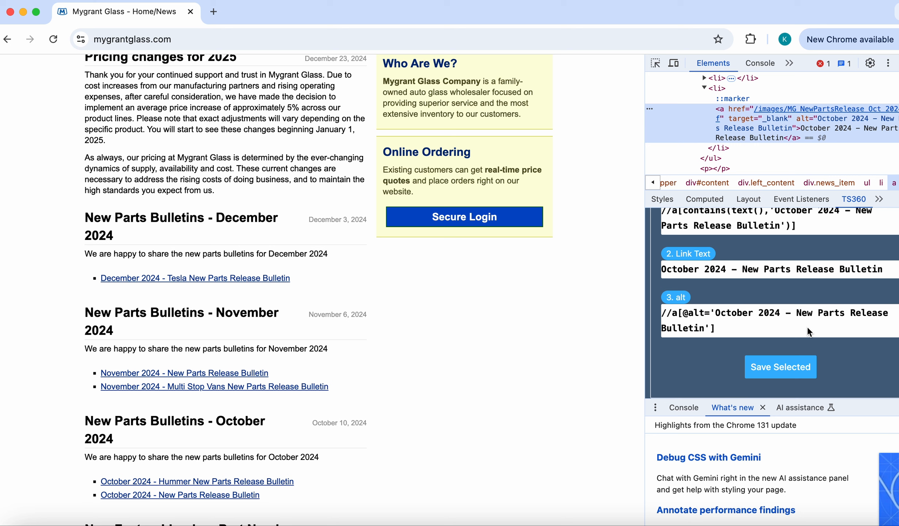
click(785, 369)
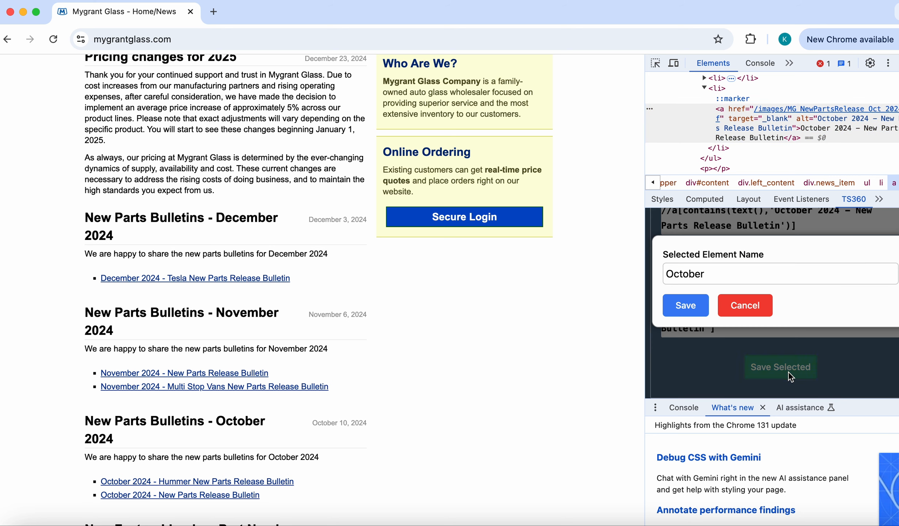
click(686, 306)
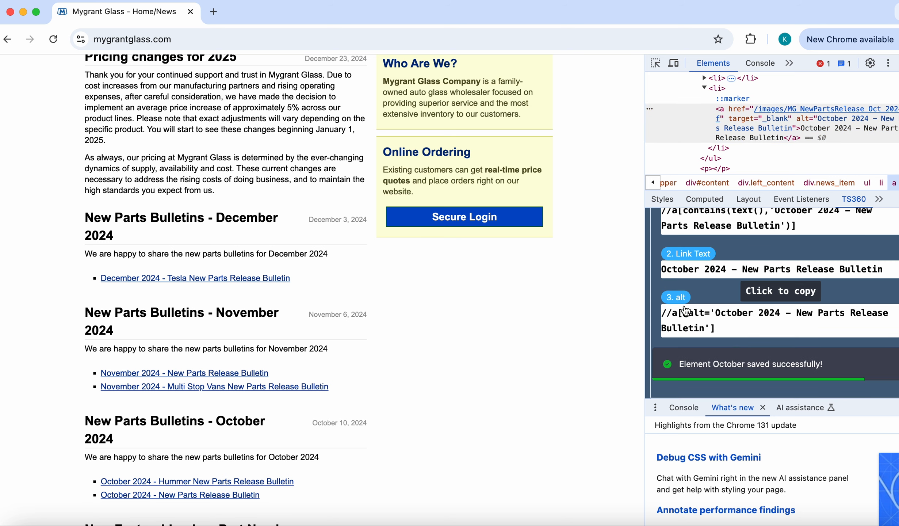
Step: Pick the December 2024 Tesla bulletin link and save it as element December
click(656, 63)
click(195, 278)
click(785, 368)
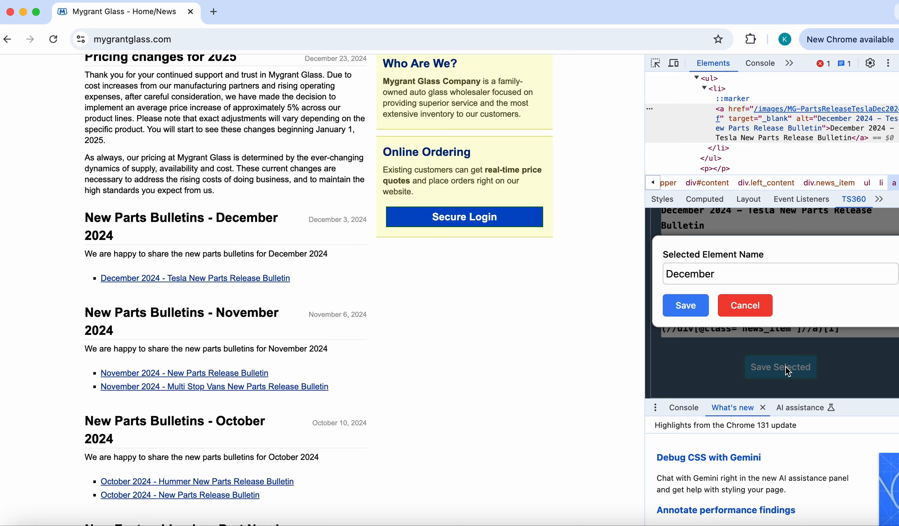
click(686, 306)
Step: Pick the Returns link in the site menu and save it as element Returns
click(655, 63)
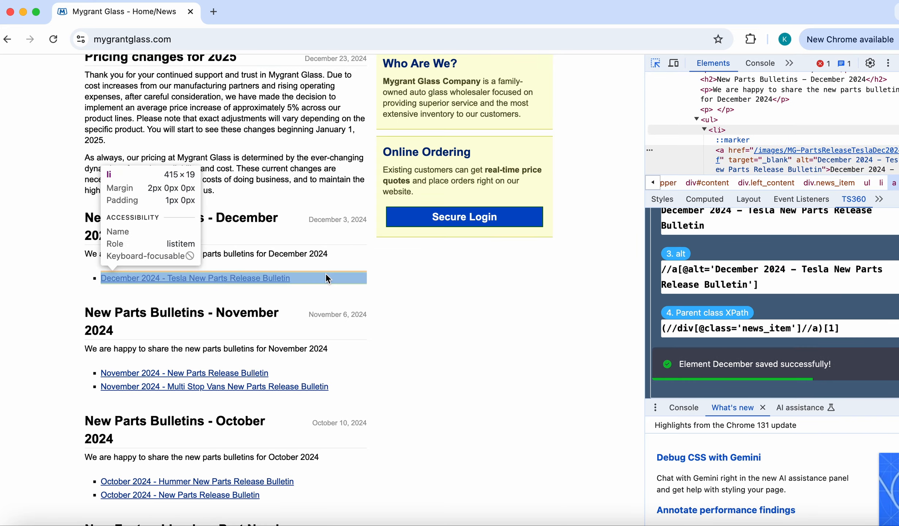
scroll(326, 273, up, 4)
click(235, 132)
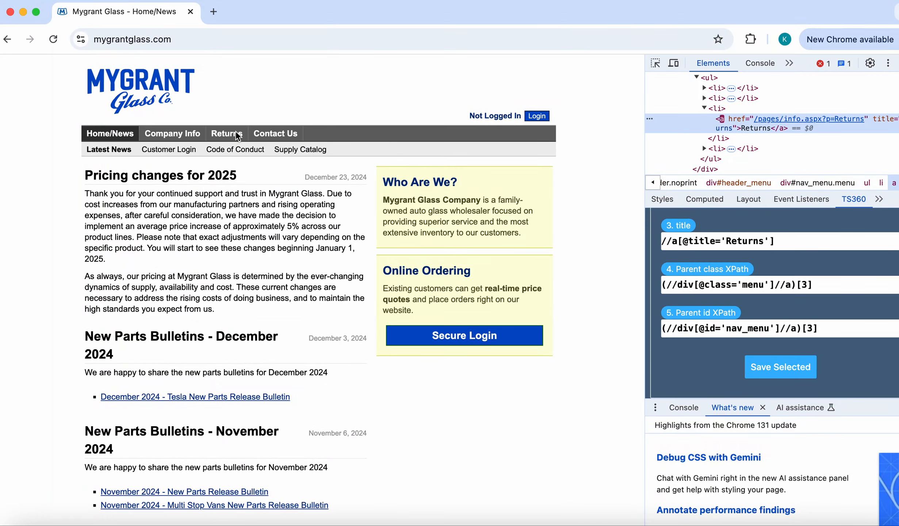
click(789, 368)
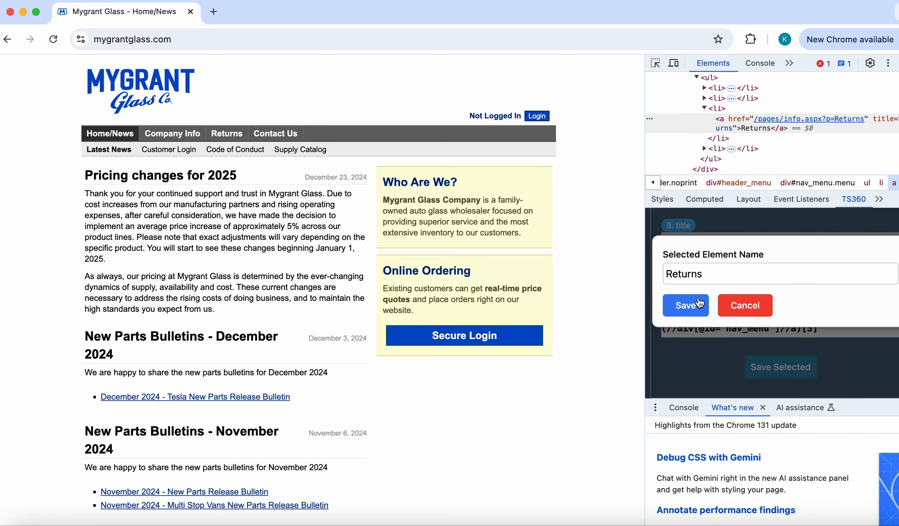
click(686, 305)
scroll(333, 415, down, 4)
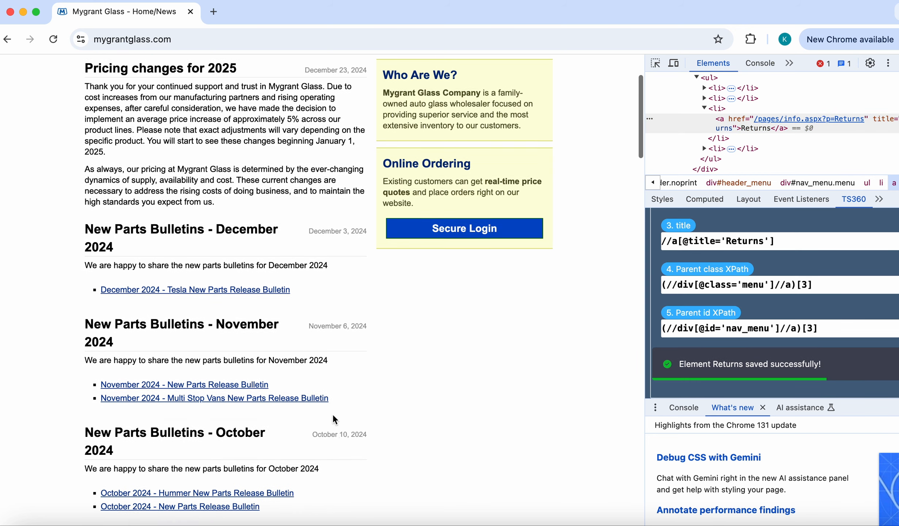
scroll(333, 414, down, 9)
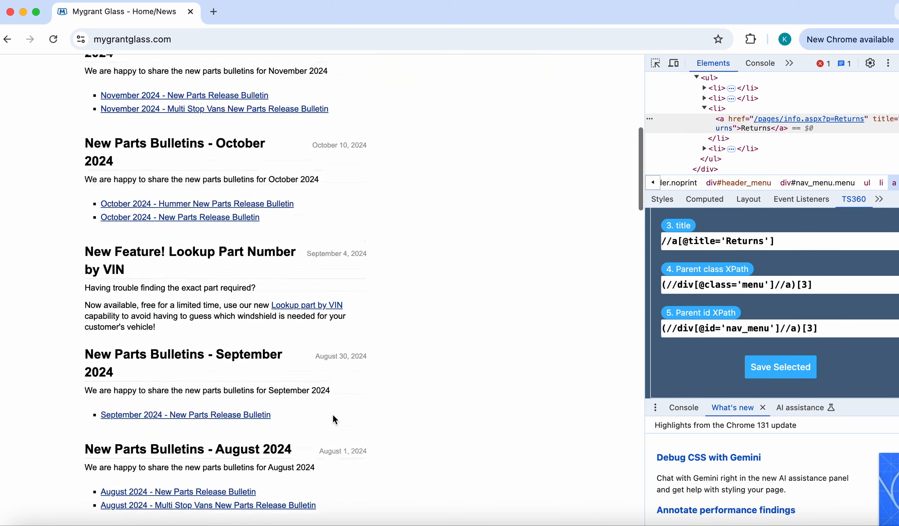
scroll(333, 414, up, 5)
scroll(333, 413, up, 4)
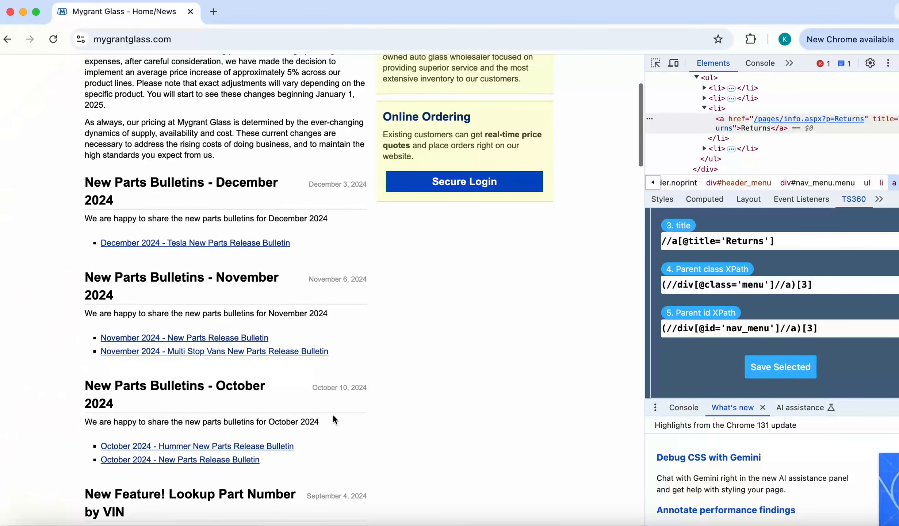
Step: Select the October 2024 bulletin link and accept going to the display page
click(229, 463)
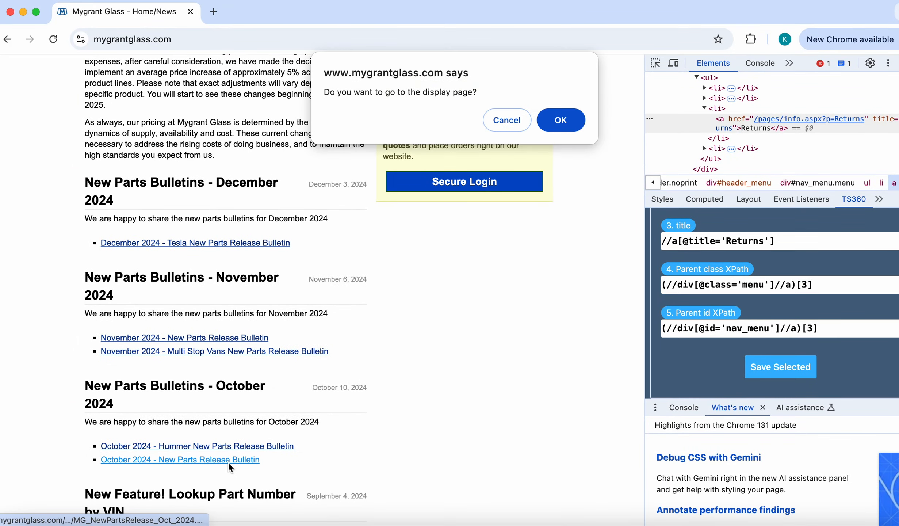
click(577, 123)
Step: Save method clickOnOctoberBulletin returning MGGOctoberBulletinScreen on page MGGHomeScreen
click(444, 188)
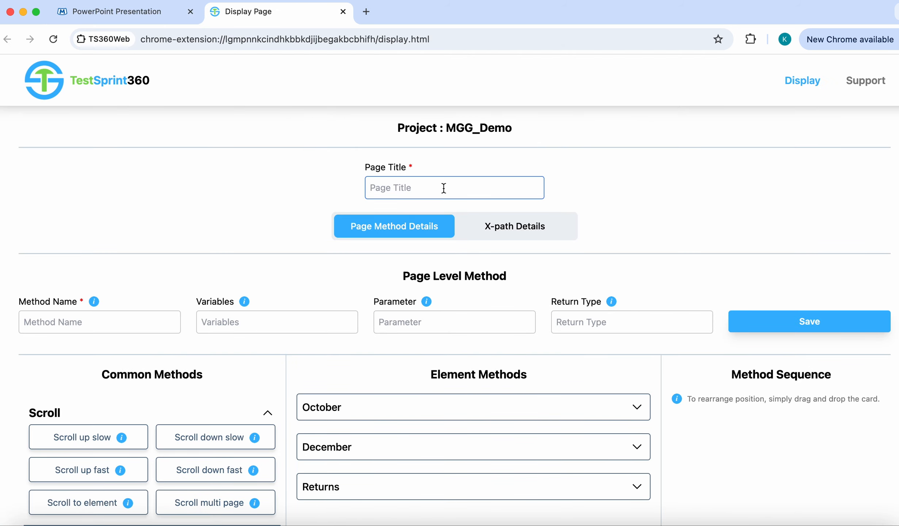
text(MGGH)
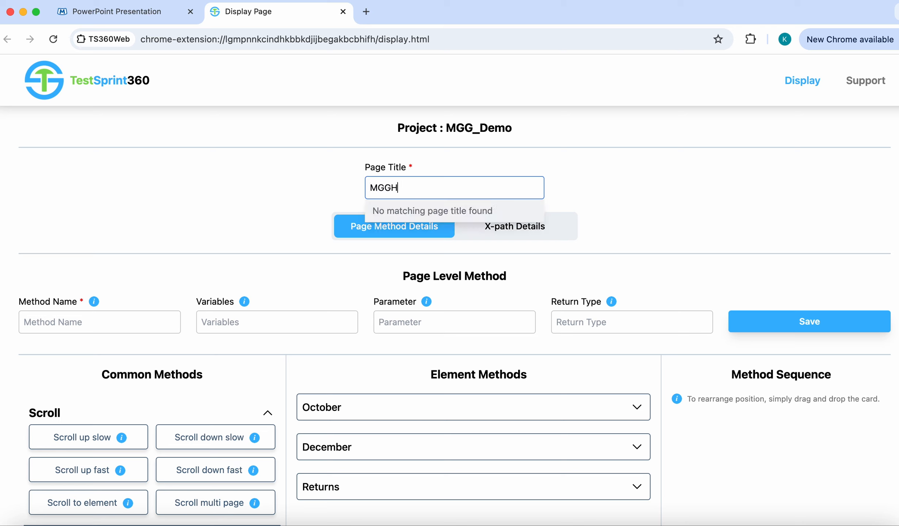
text(omeScreen)
click(105, 325)
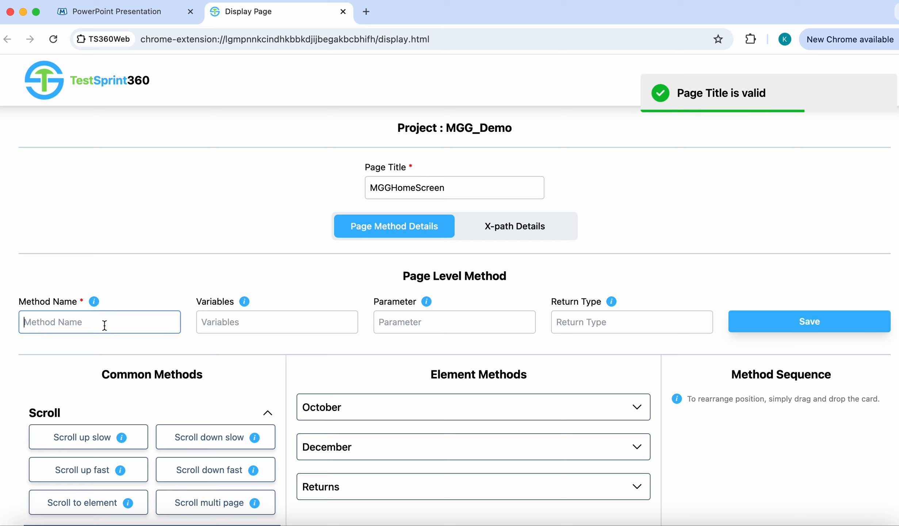
text(clickOn)
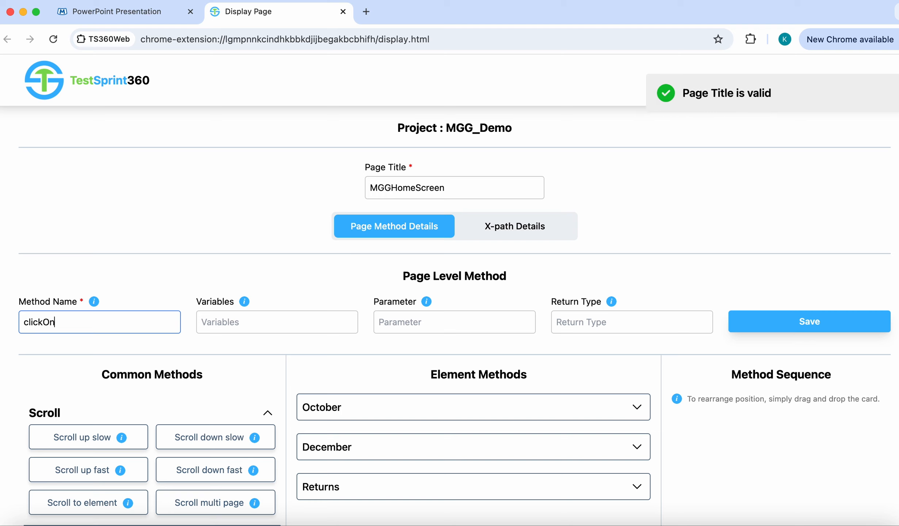
text(October)
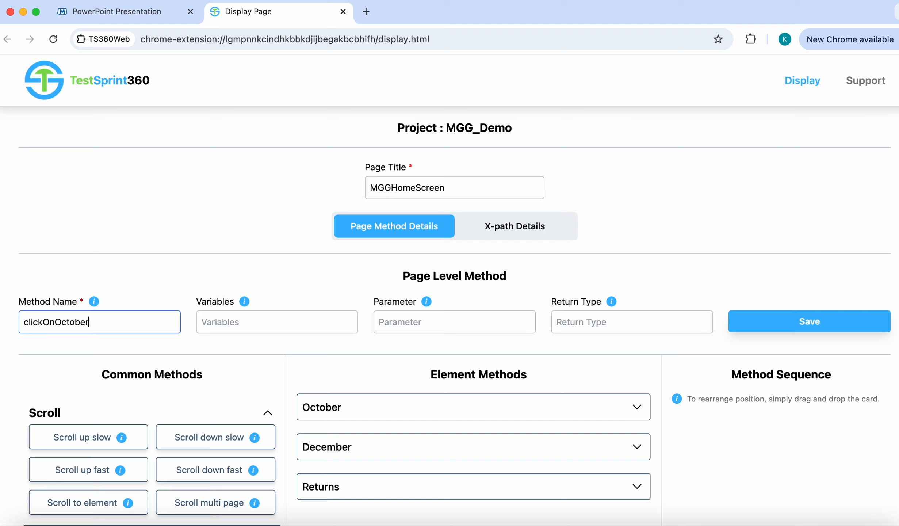
text(Bulleting)
key(BackSpace)
scroll(692, 265, down, 3)
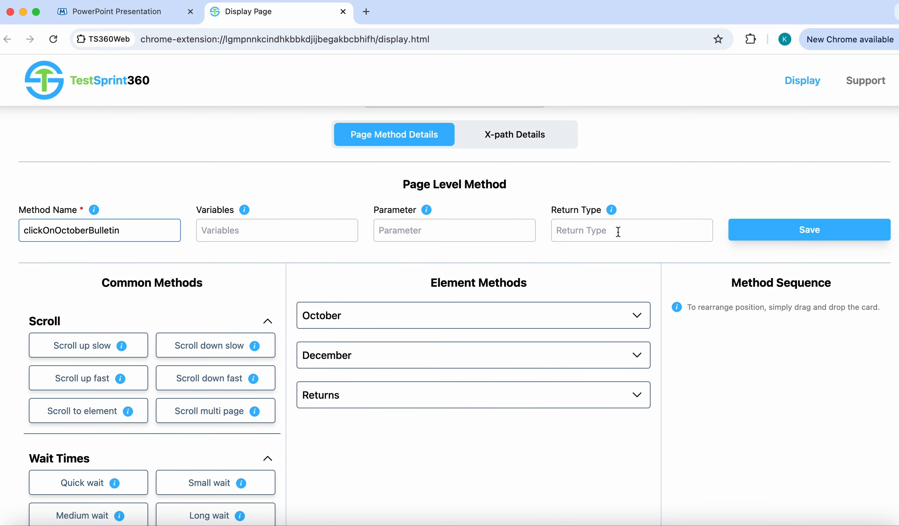
click(618, 231)
text(MGG)
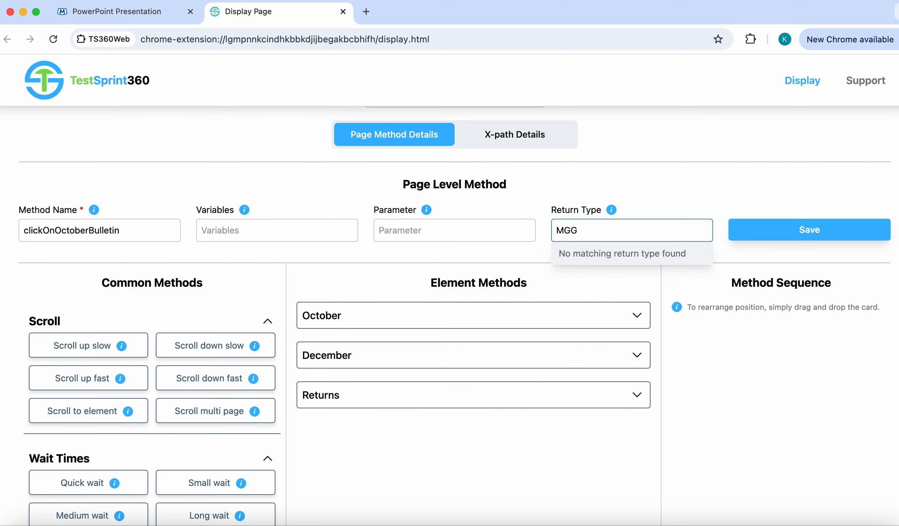
text(OctoberBulletinSc)
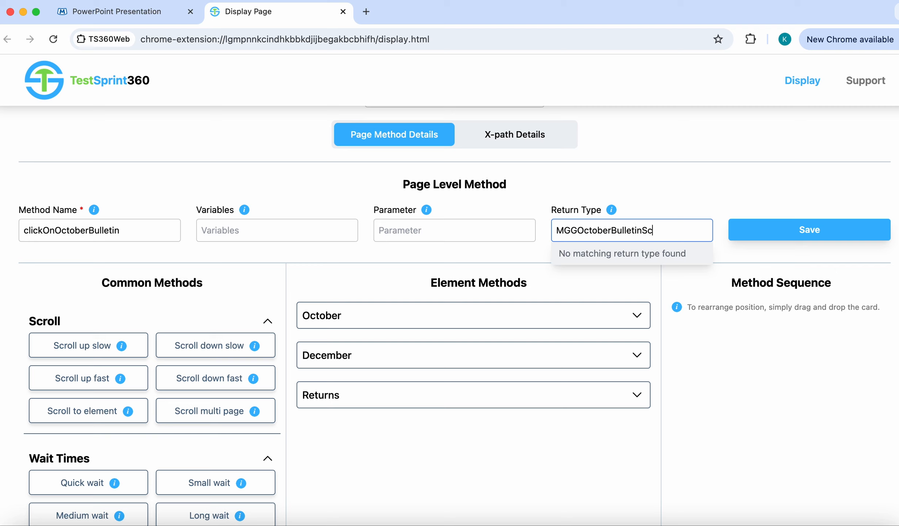
text(reen)
click(726, 195)
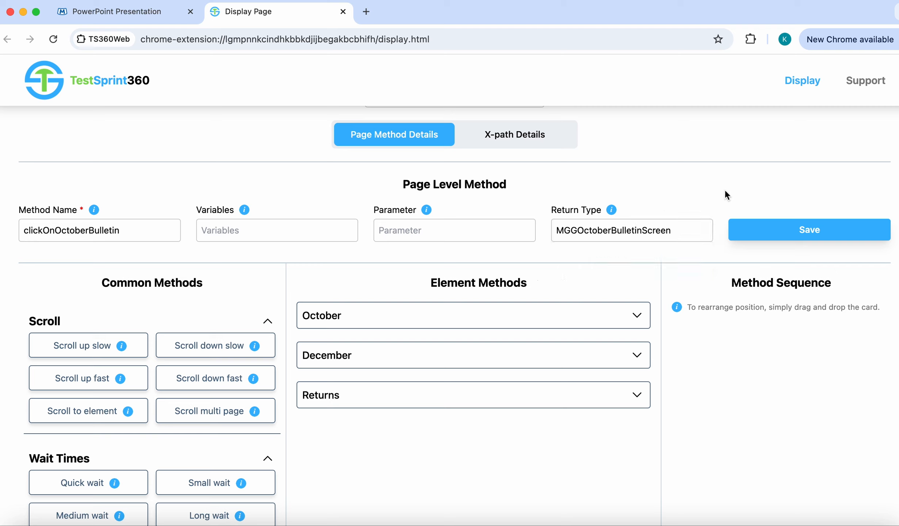
click(808, 229)
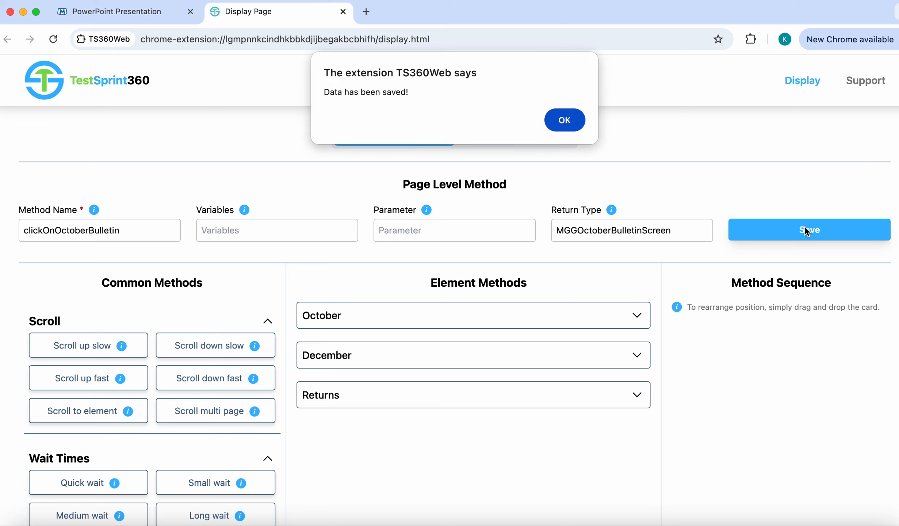
click(564, 120)
Step: Build its sequence: click on element October, then Quick wait, and create it
click(507, 321)
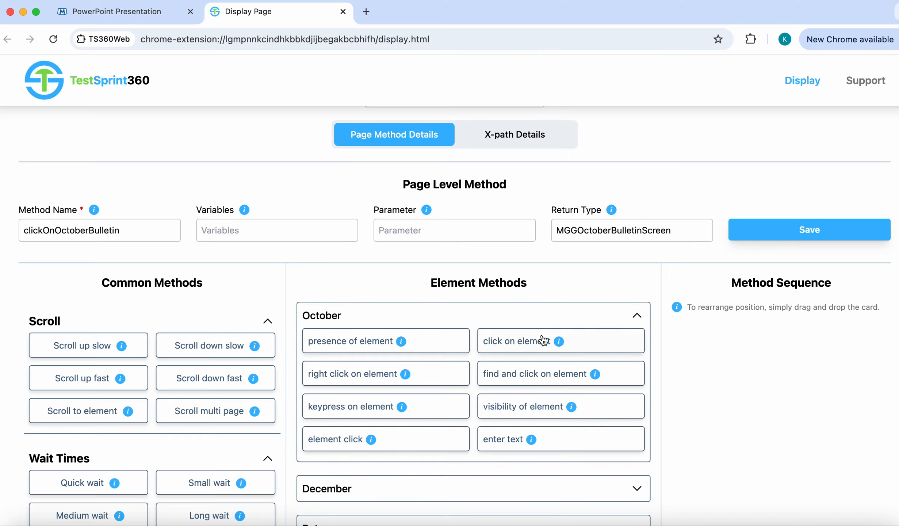
click(543, 339)
click(639, 315)
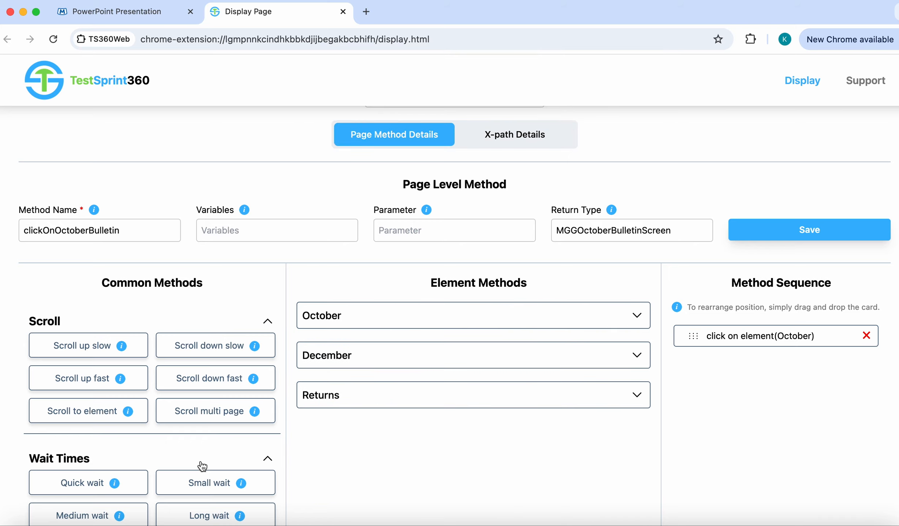
click(74, 482)
scroll(608, 440, down, 6)
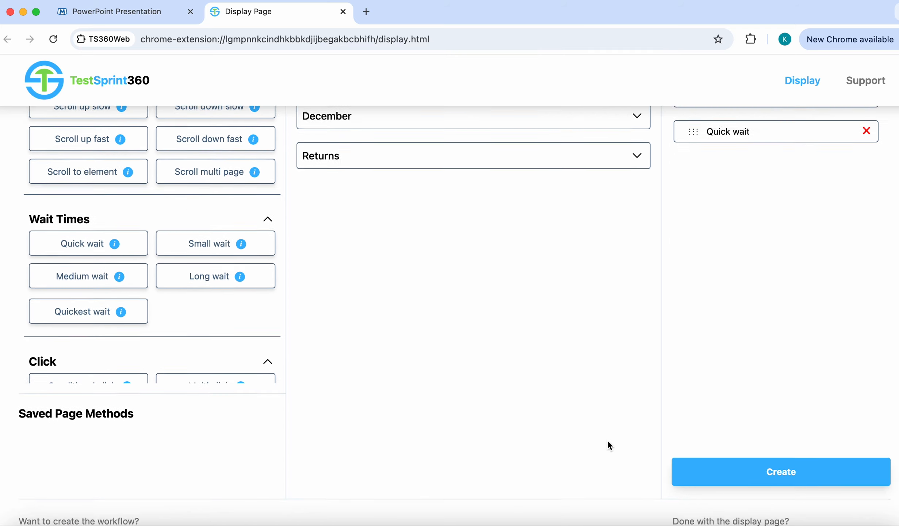
scroll(608, 440, down, 2)
click(789, 393)
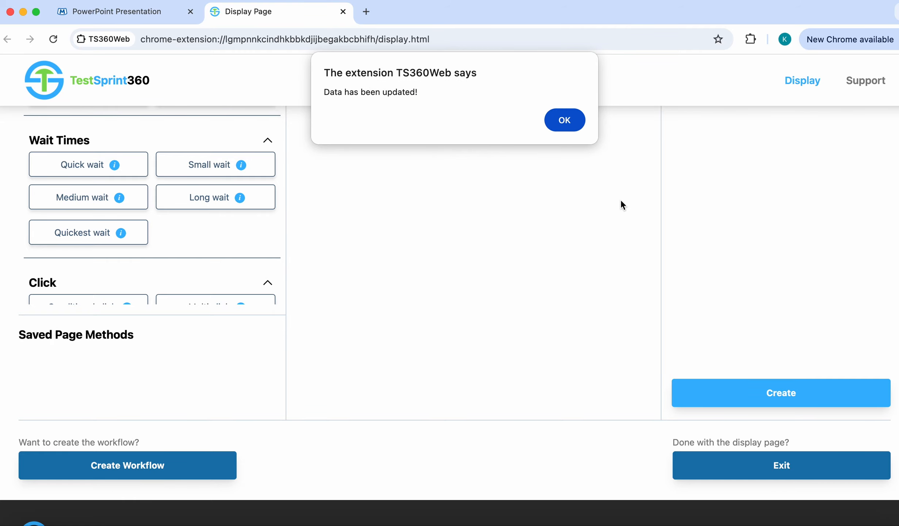
click(570, 126)
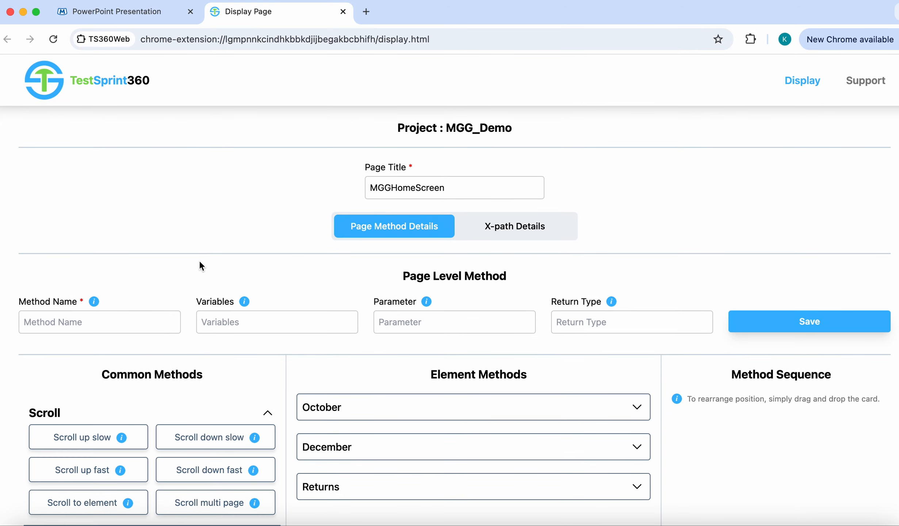
Step: Save method clickOnDecemberBulletin returning MGGDecemberBulletinScreen
click(126, 326)
text(MGG)
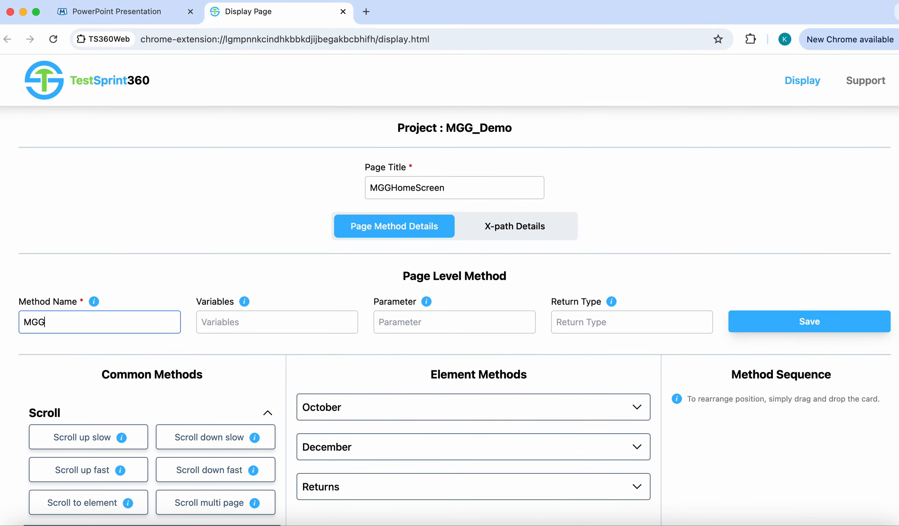
text(Nav)
key(BackSpace)
key(BackSpace)
key(BackSpace)
text(December)
key(BackSpace)
key(BackSpace)
key(BackSpace)
key(BackSpace)
key(BackSpace)
key(BackSpace)
key(BackSpace)
key(BackSpace)
key(BackSpace)
key(BackSpace)
text(clickOnDecember)
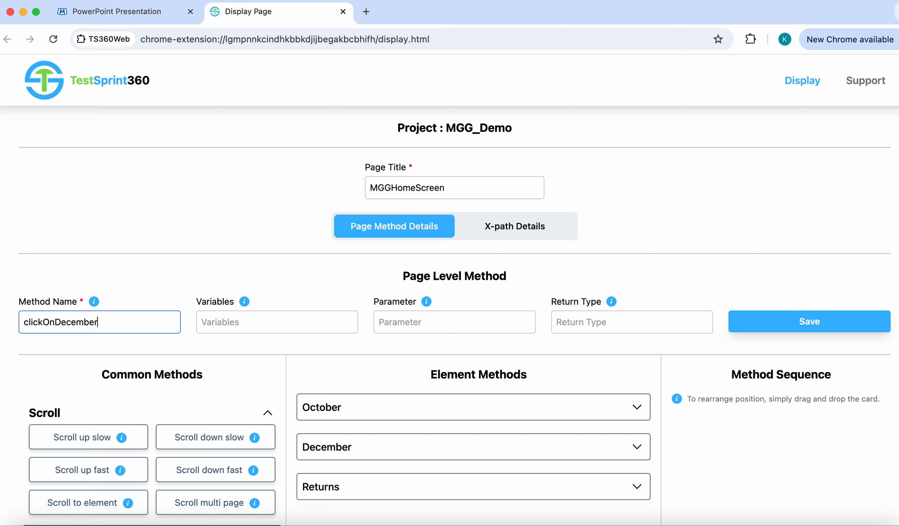
text(Bulletin)
click(580, 322)
text(M)
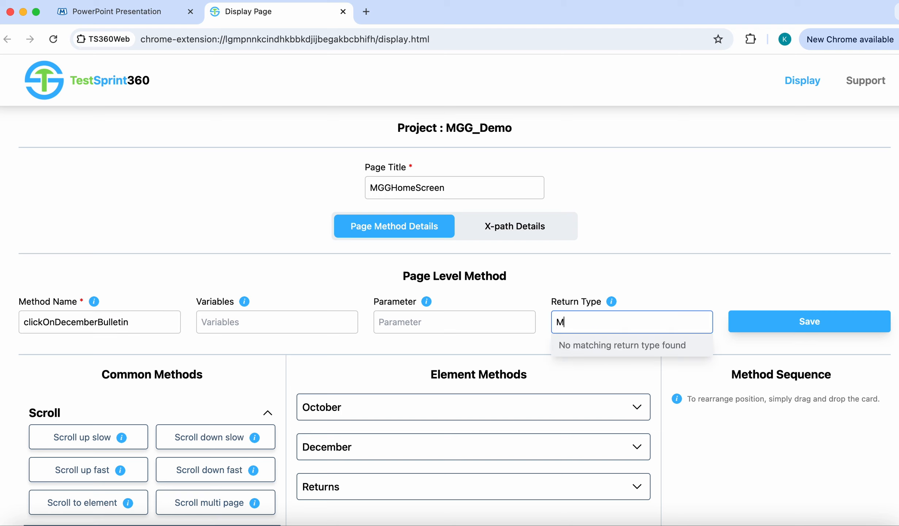
text(GGDecemberBulle)
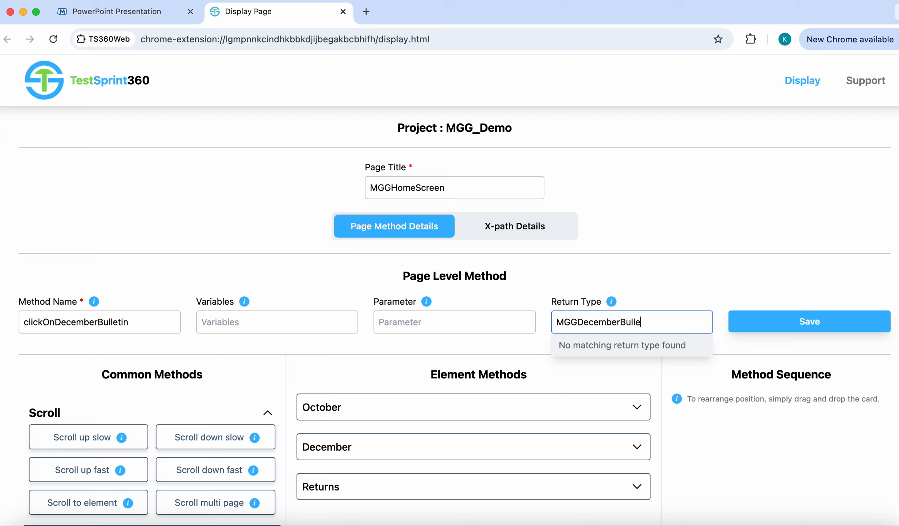
text(tinScreen)
click(774, 273)
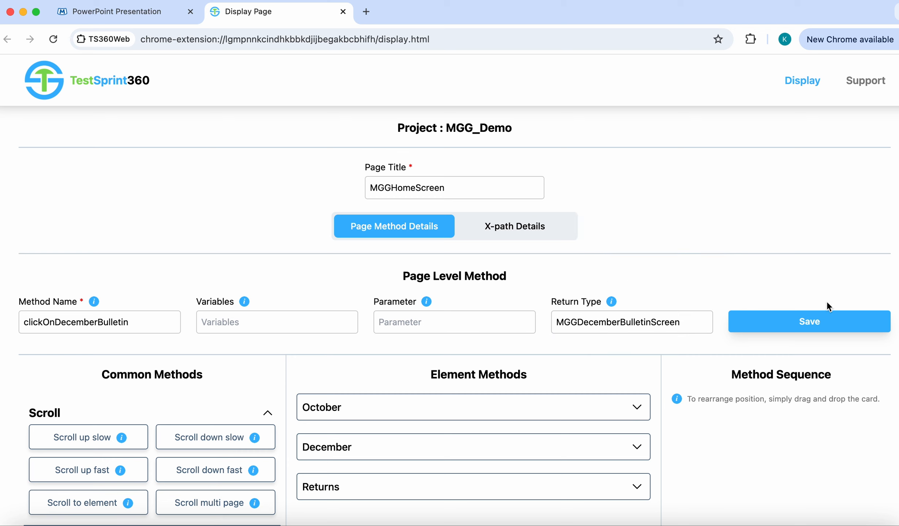
click(813, 321)
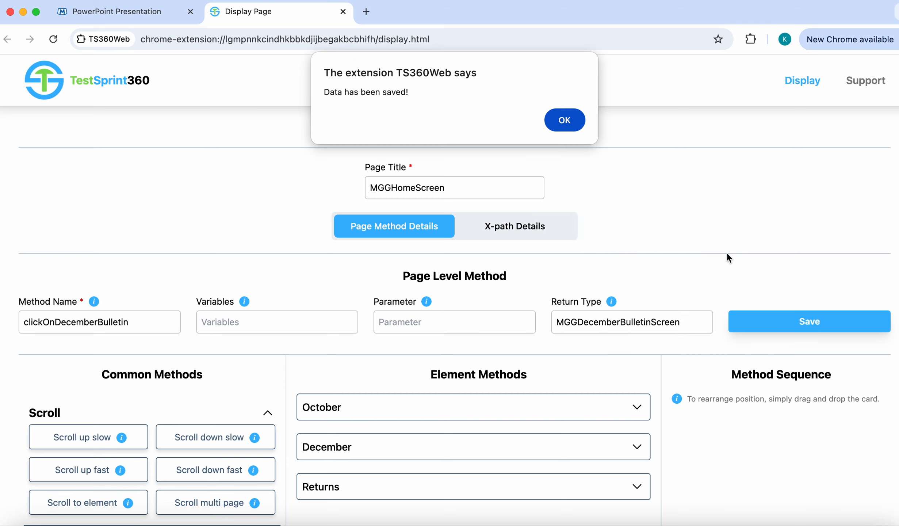
click(577, 123)
Step: Give it the sequence click on element December, then Quick wait, and create it
scroll(529, 330, down, 5)
click(572, 257)
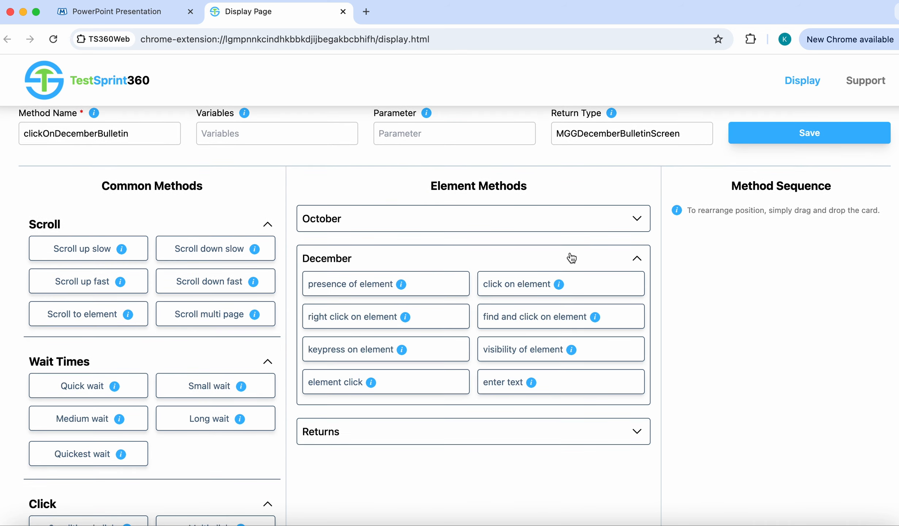
click(511, 292)
click(638, 261)
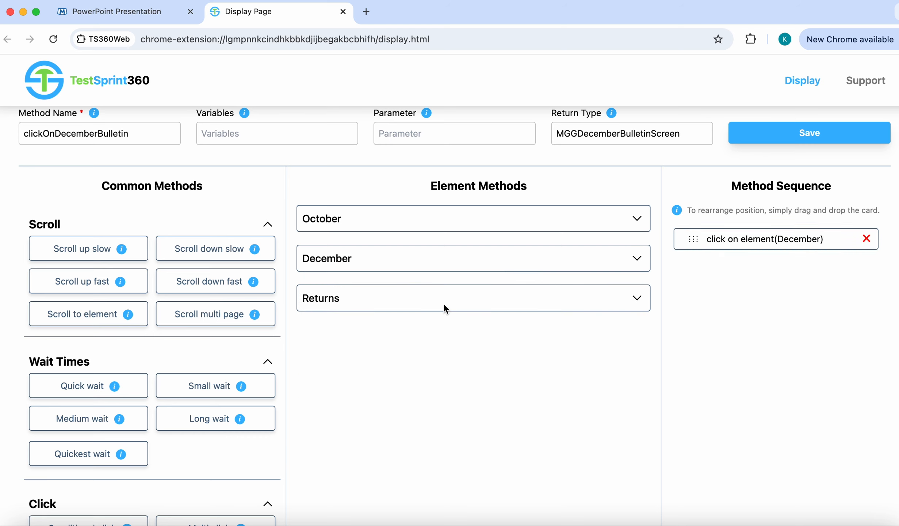
click(77, 386)
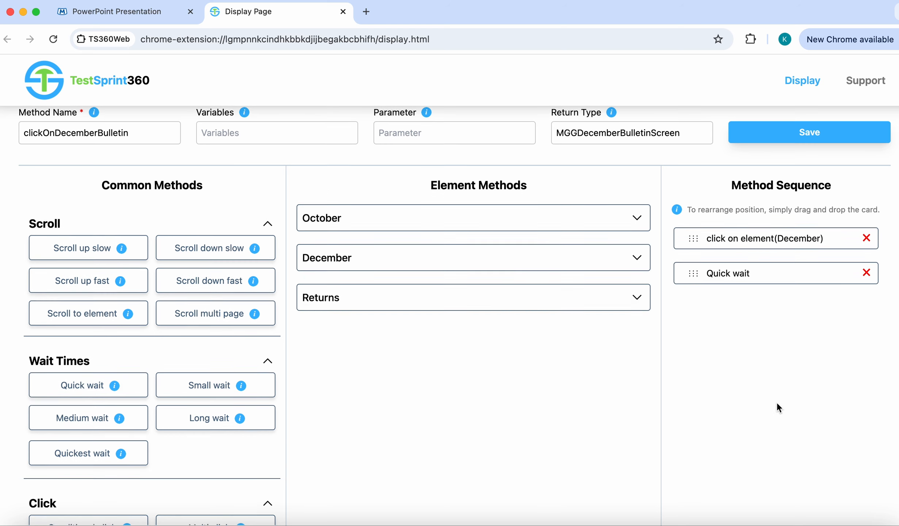
scroll(776, 402, down, 5)
click(776, 424)
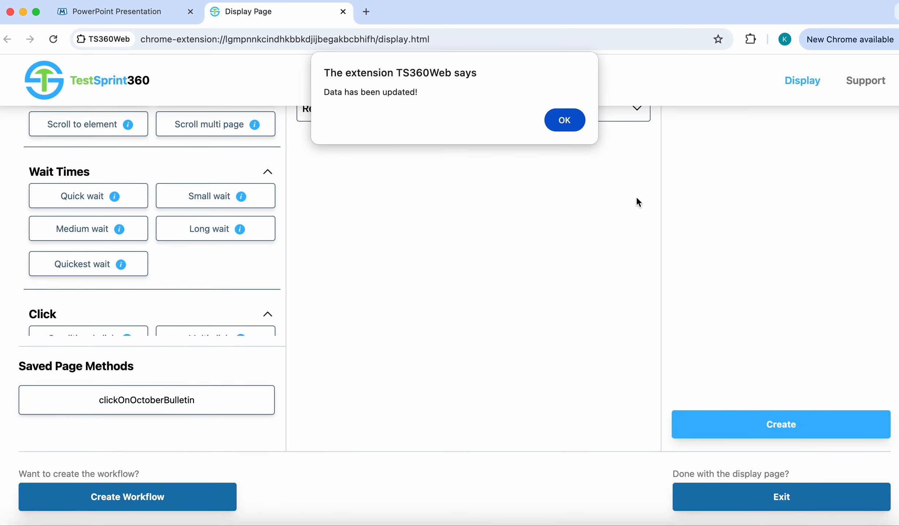
click(566, 120)
scroll(513, 319, up, 5)
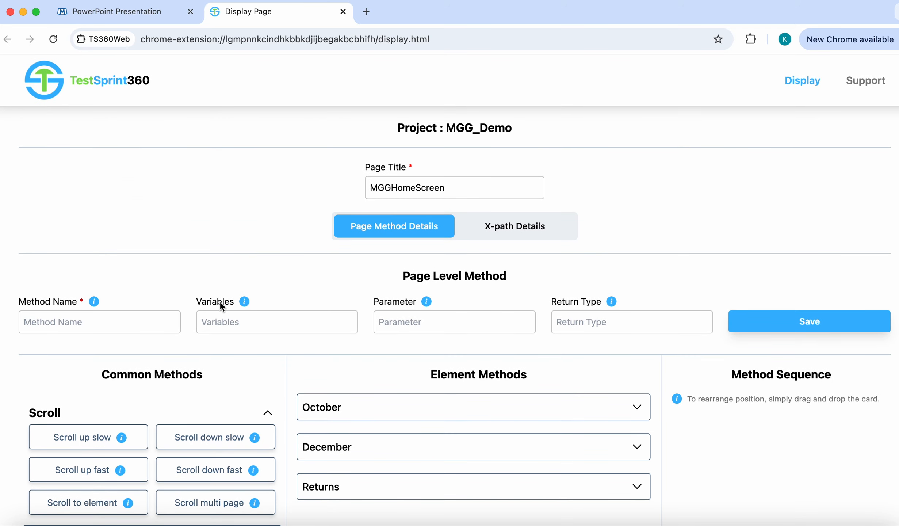
Step: Save method clickOnReturnsMenu returning MGGReturnsScreen
click(109, 324)
text(cl)
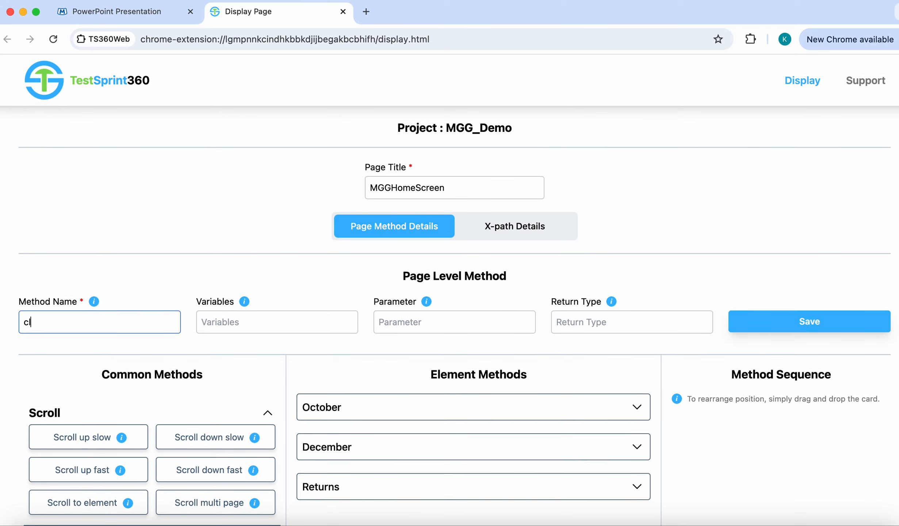
text(ickOnReturnsMenu)
click(581, 317)
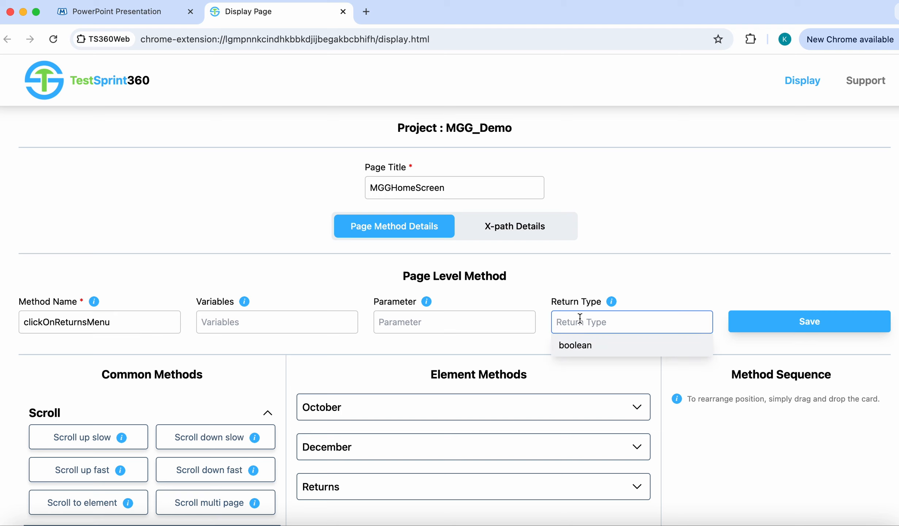
text(MGGReturn)
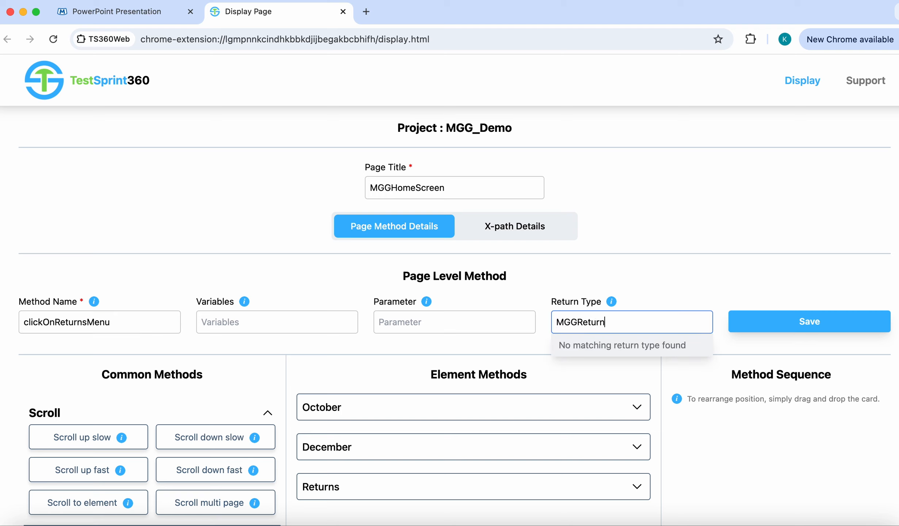
text(sScreen)
click(734, 261)
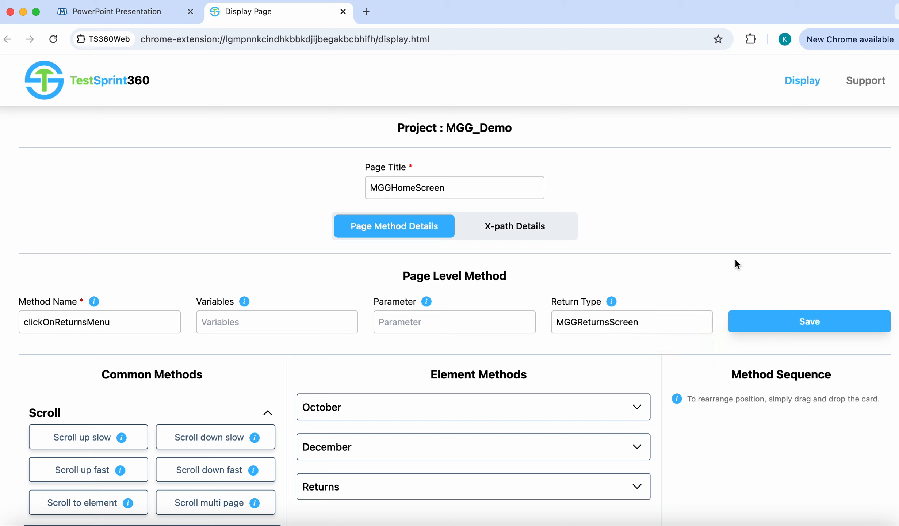
click(795, 320)
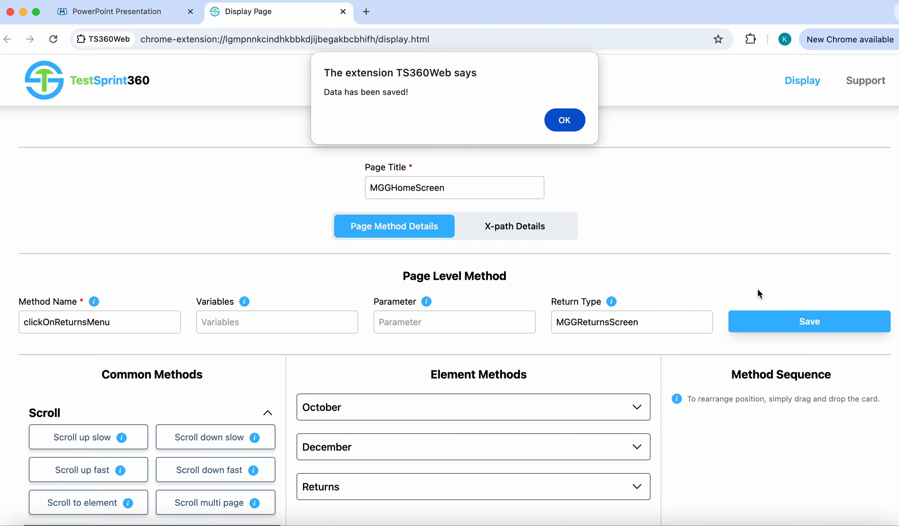
click(565, 120)
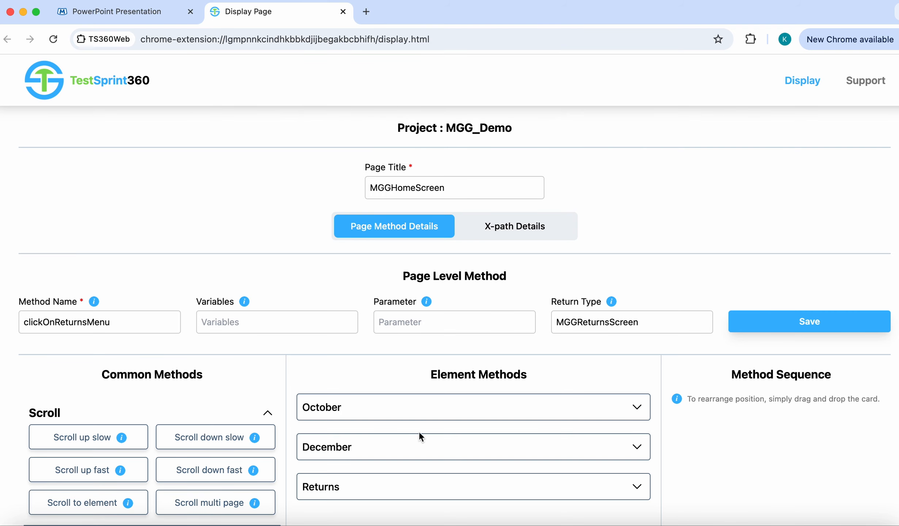
Step: Give it the sequence click on element Returns, then Quick wait, and create it
scroll(419, 436, down, 4)
click(465, 316)
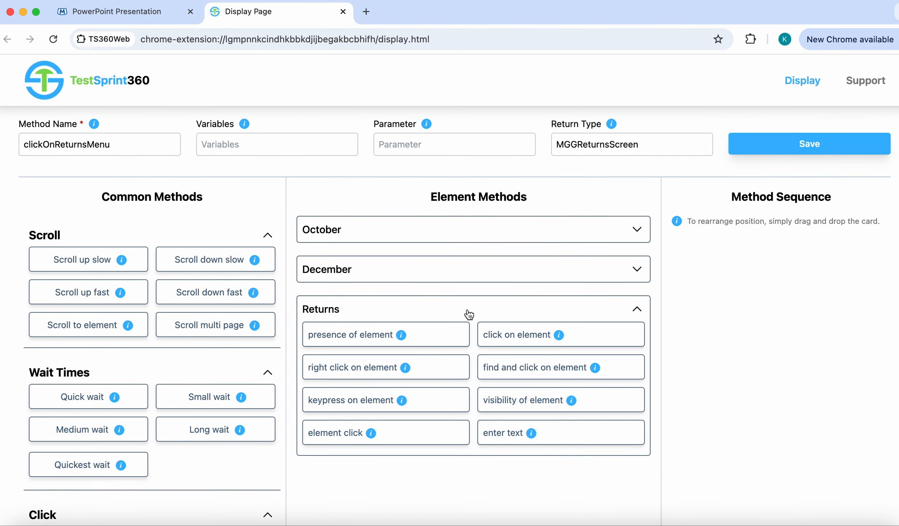
click(518, 336)
click(636, 309)
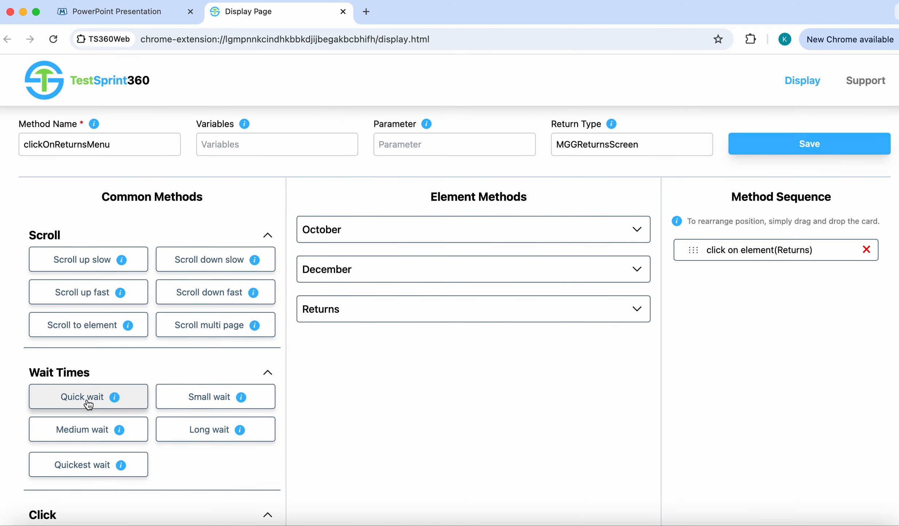
click(62, 400)
scroll(748, 385, down, 5)
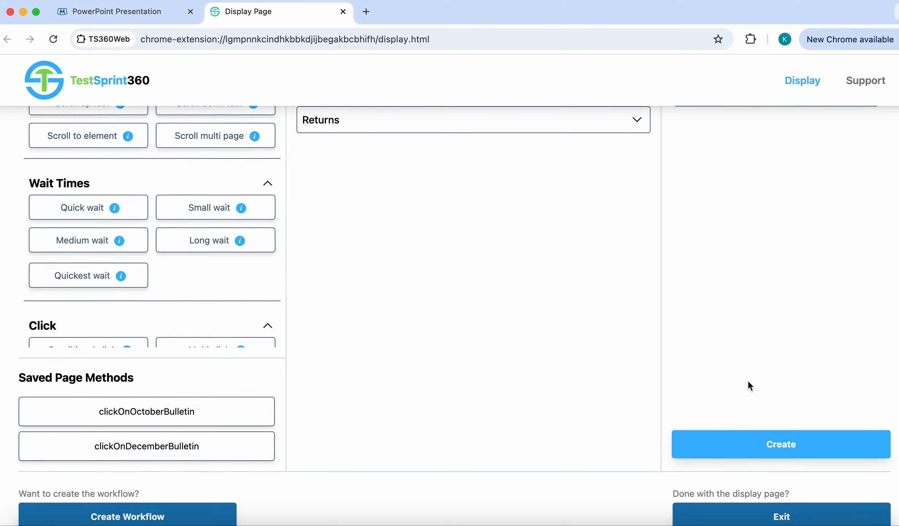
click(779, 443)
click(564, 120)
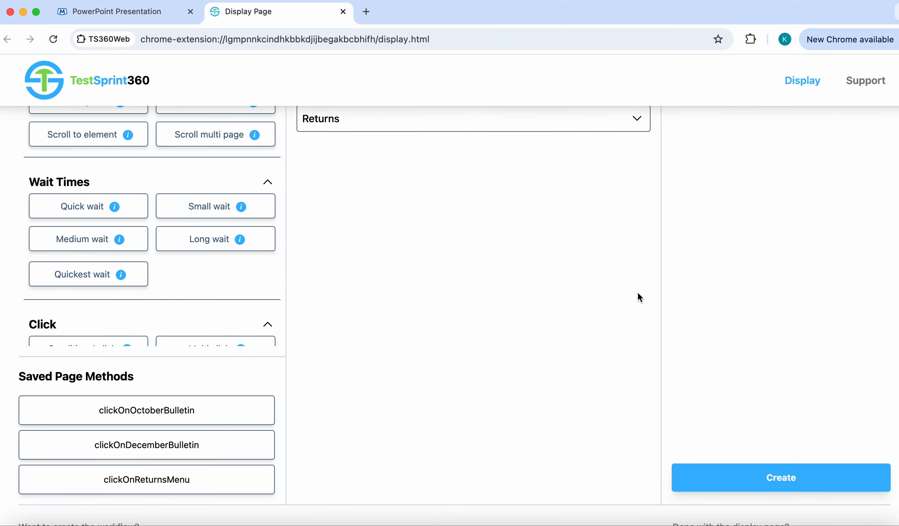
Step: Exit the display page, confirming with Yes
scroll(720, 344, down, 5)
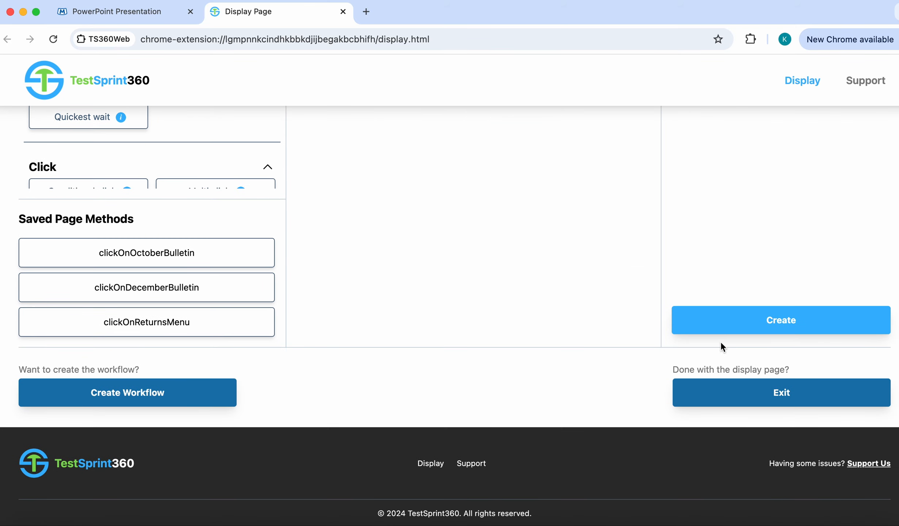
click(781, 396)
click(532, 192)
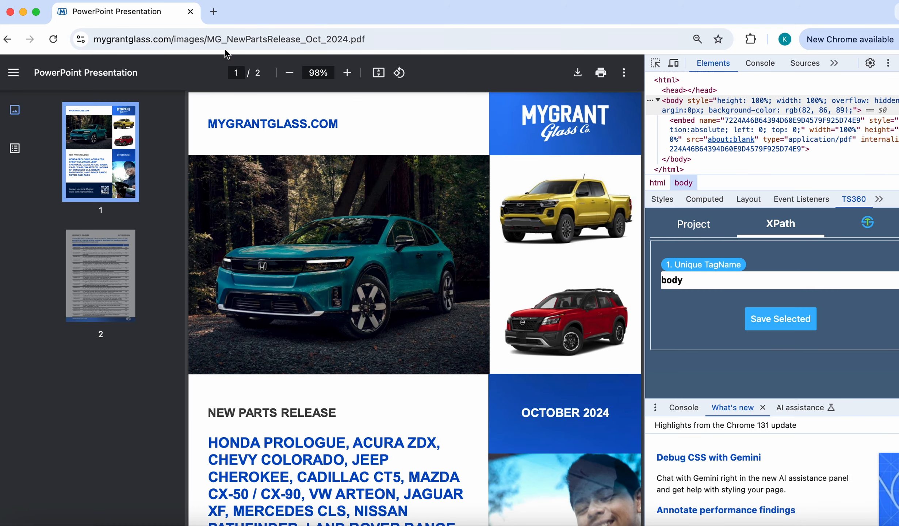
Step: Trim the PDF path from the address to return to the Mygrant Glass home page
double_click(189, 38)
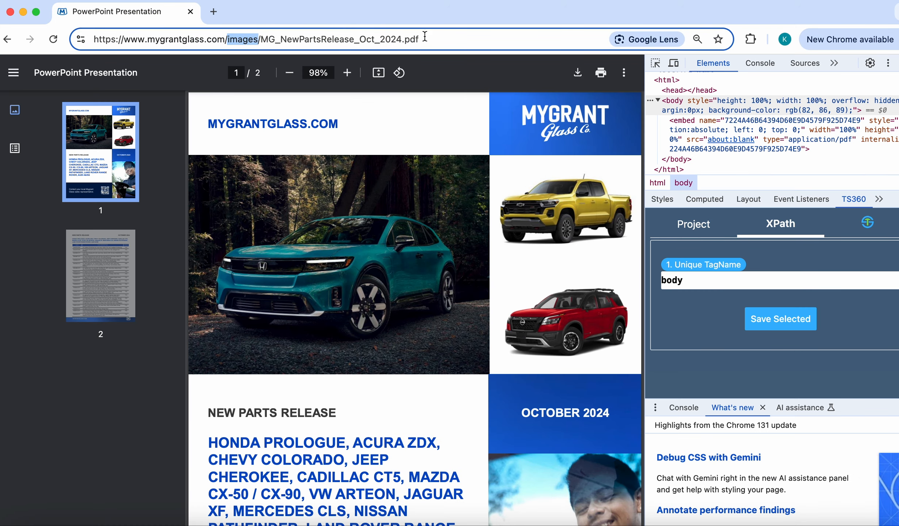
shift+click(437, 40)
key(BackSpace)
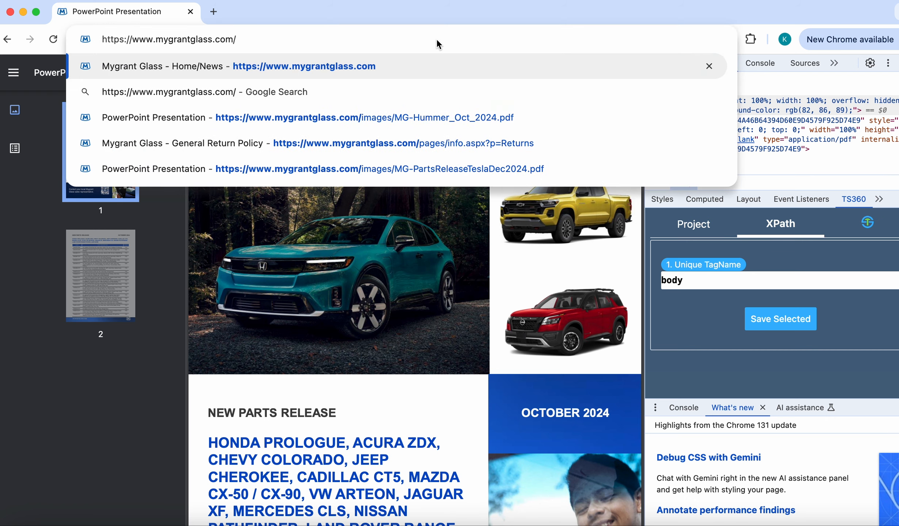
key(Return)
Step: Pick the October 2024 - New Parts Release Bulletin link and confirm opening the display page
scroll(288, 337, down, 5)
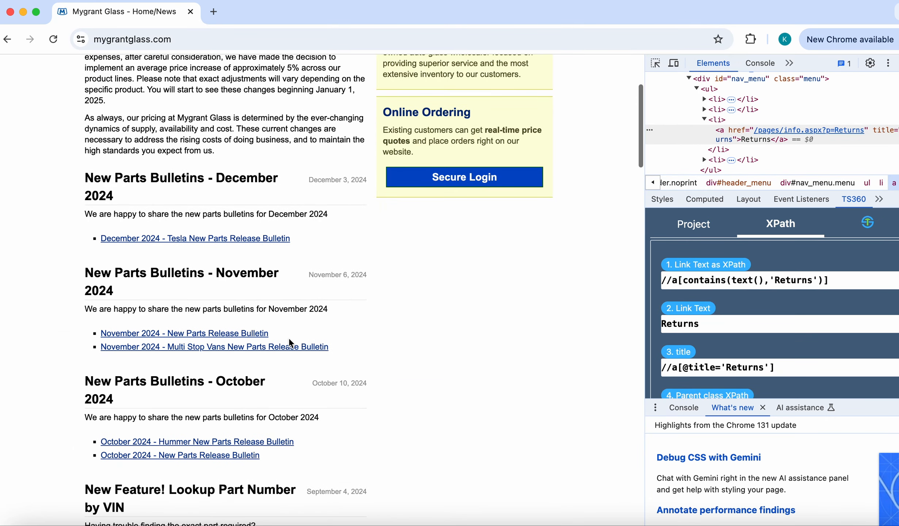
click(224, 456)
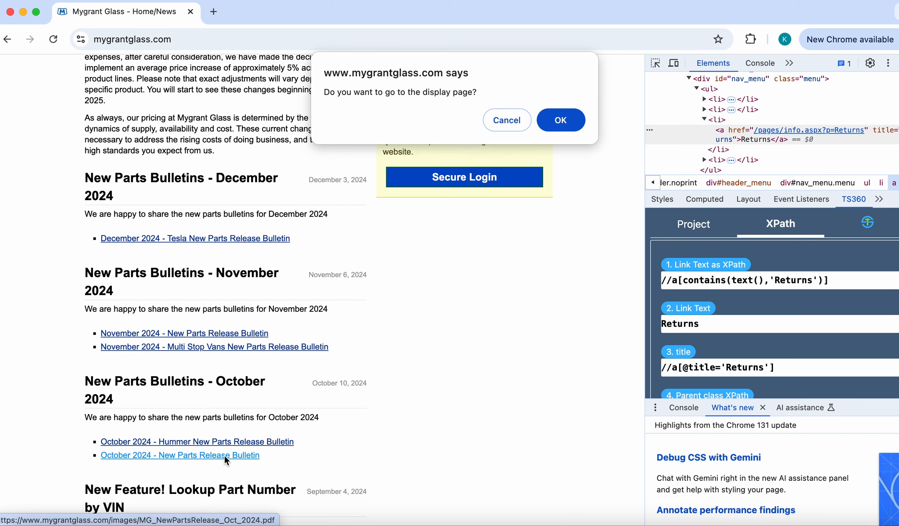
click(561, 120)
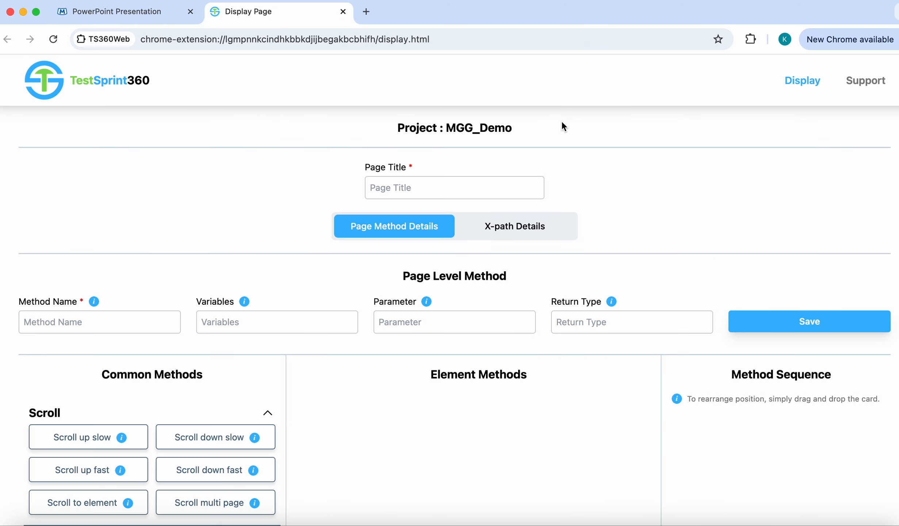
Step: On page MGGOctoberBulletinScreen, enter method isTeslaY4DModelDisplayed with parameter strText returning boolean
click(436, 186)
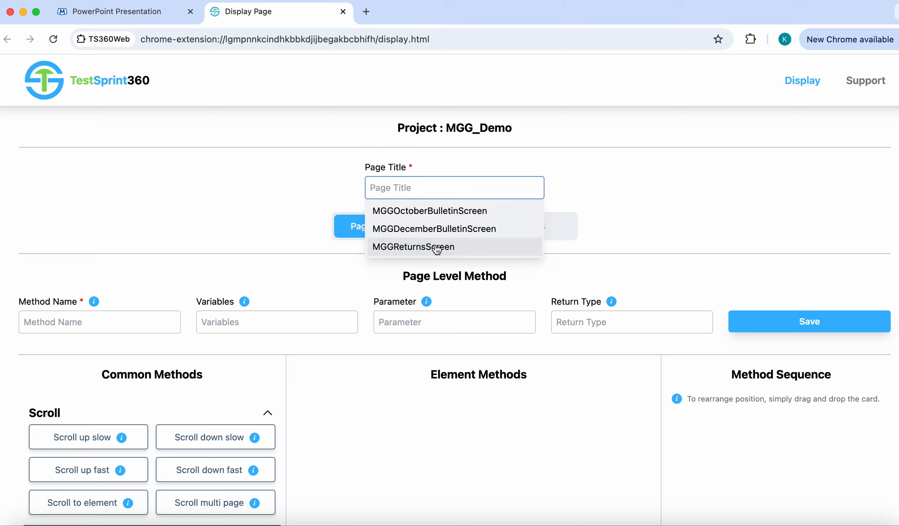
click(449, 212)
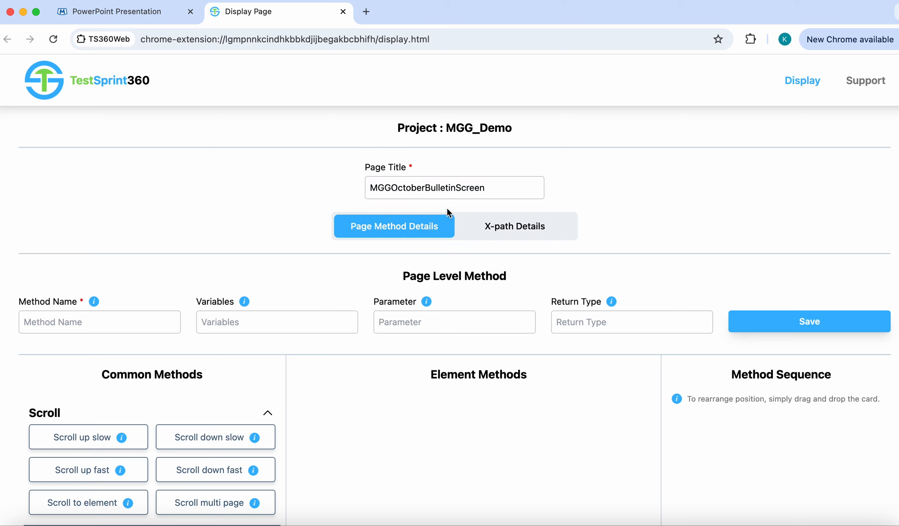
click(139, 318)
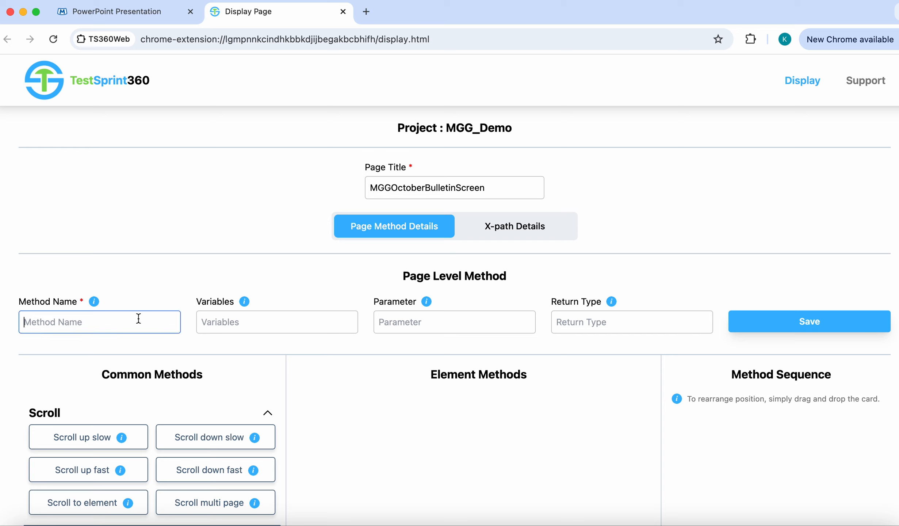
text(isTeslaY4DModel)
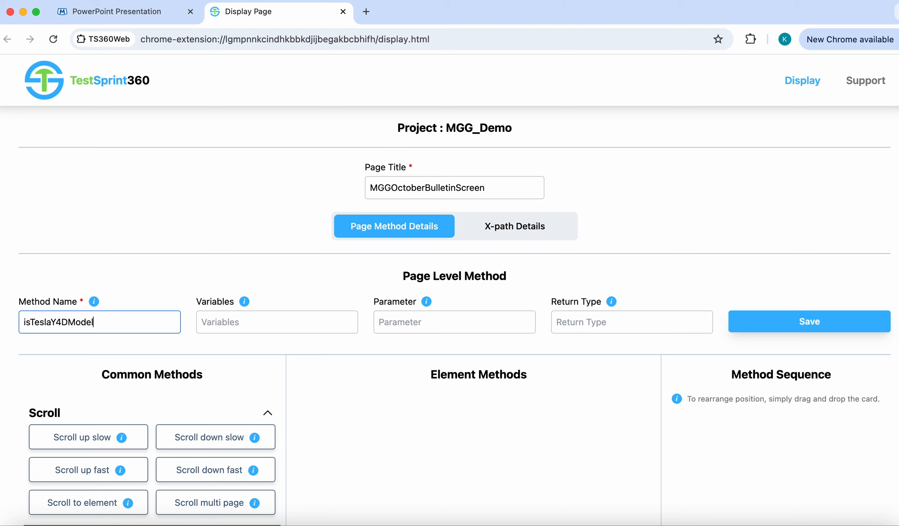
text(Displayed)
click(444, 321)
text(strText)
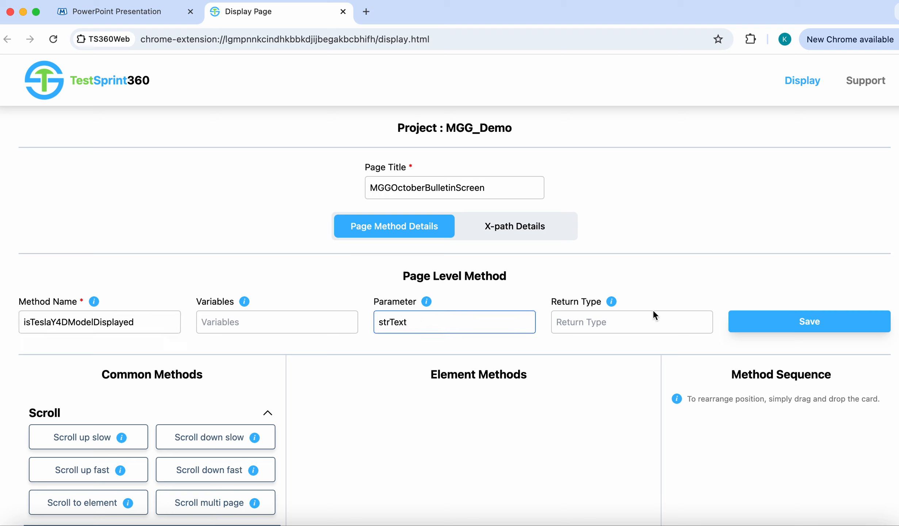
click(648, 323)
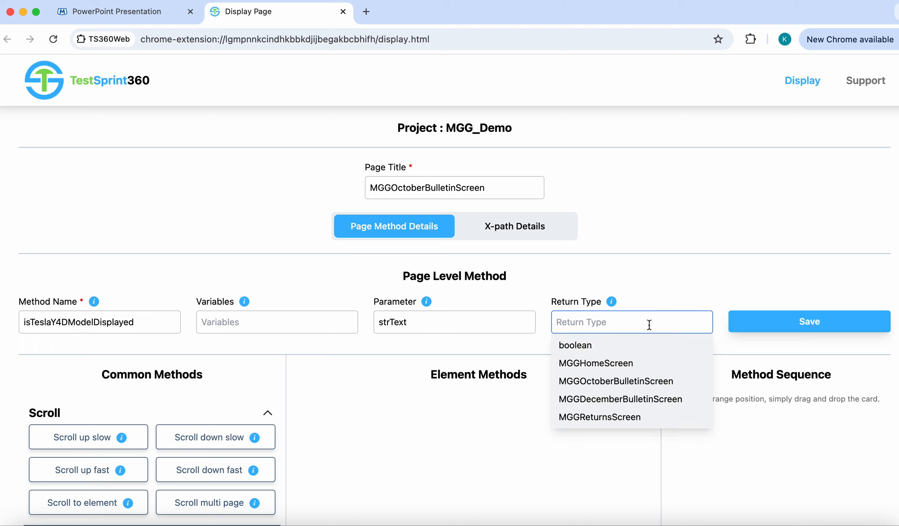
click(597, 346)
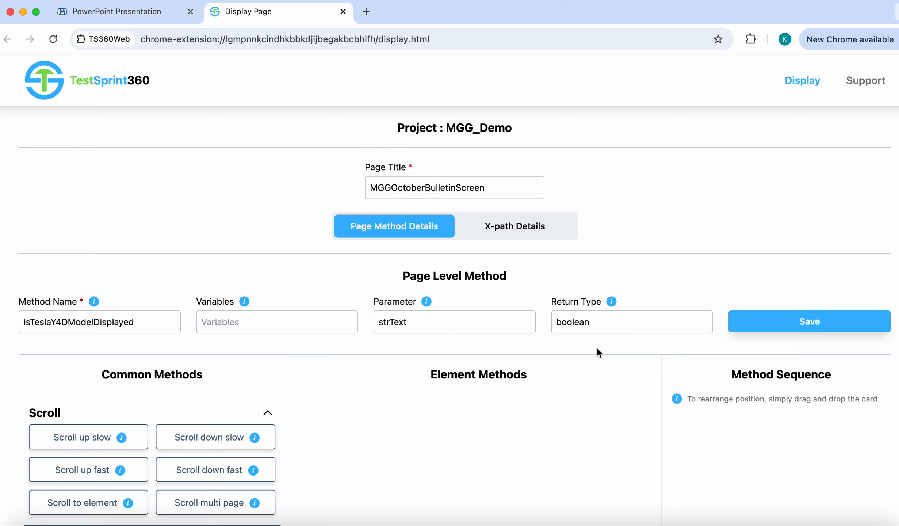